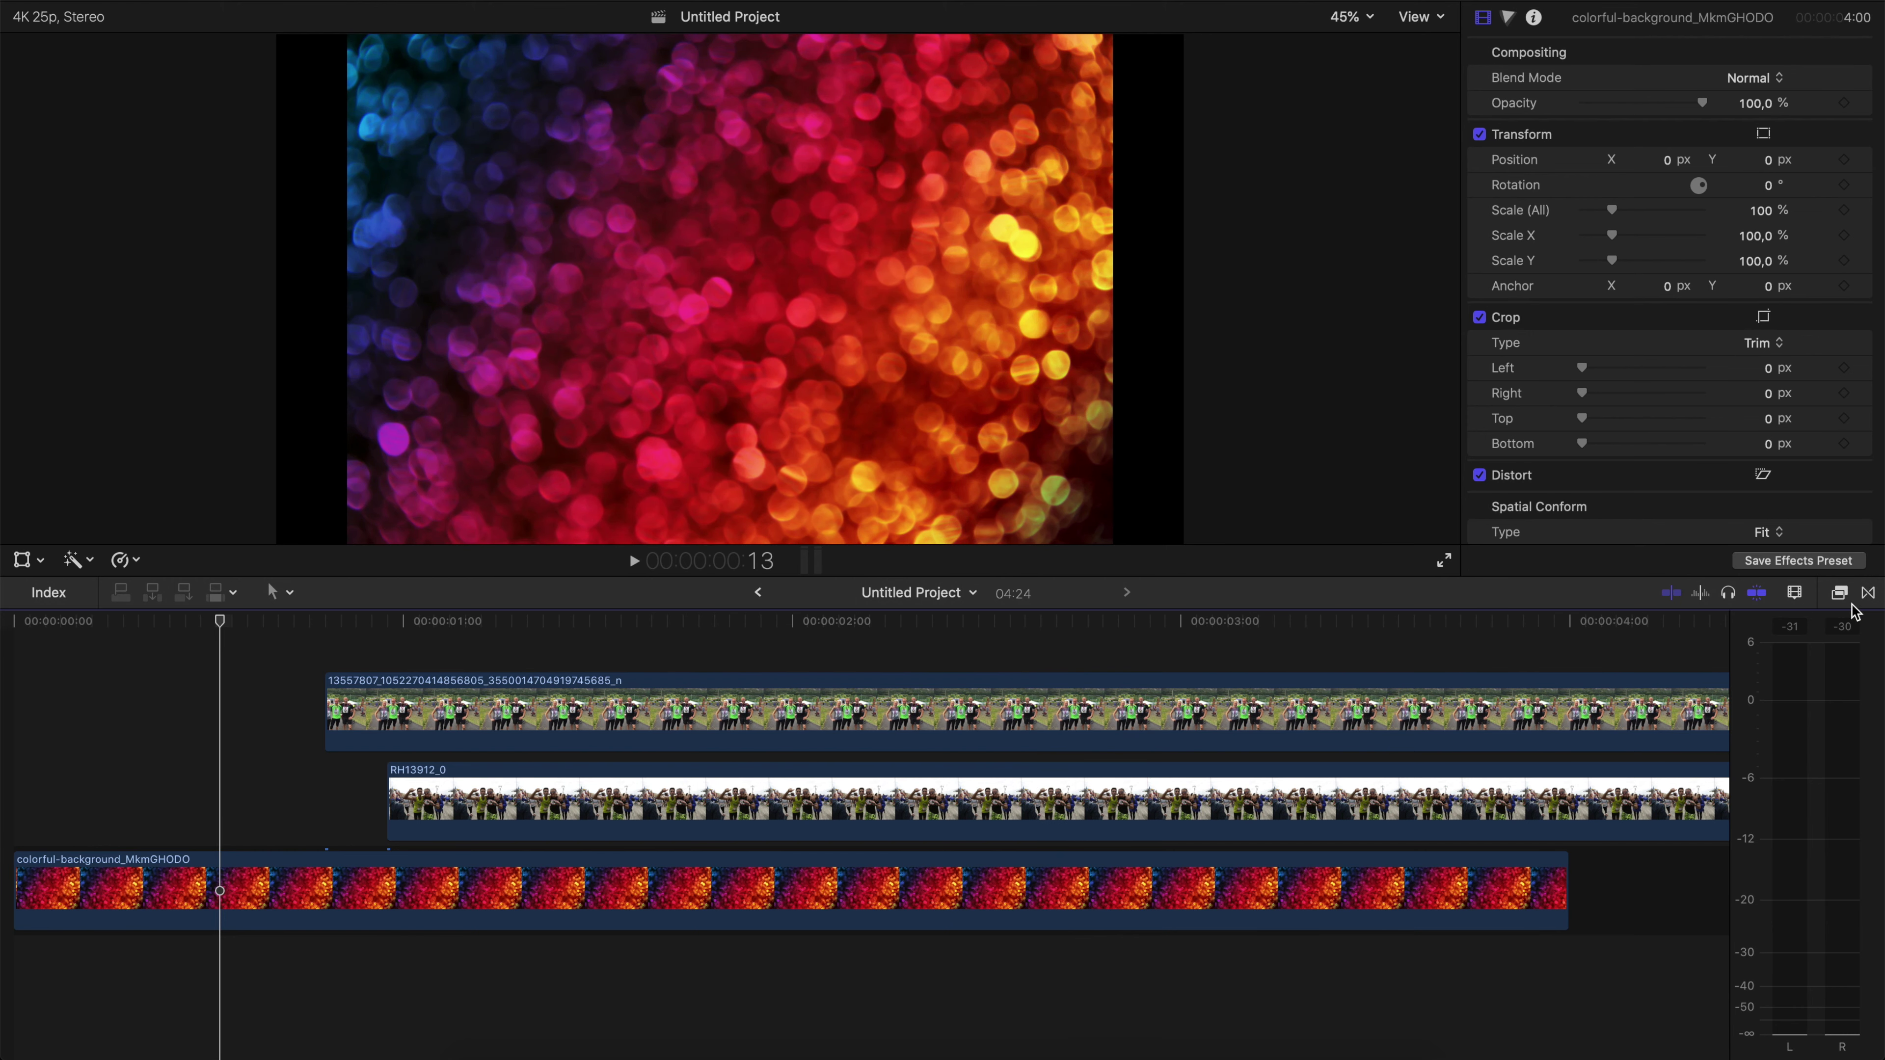
Step: Find the Draw Mask effect and apply it to the uppermost photo clip of the runner in the green shirt
left_click(1836, 597)
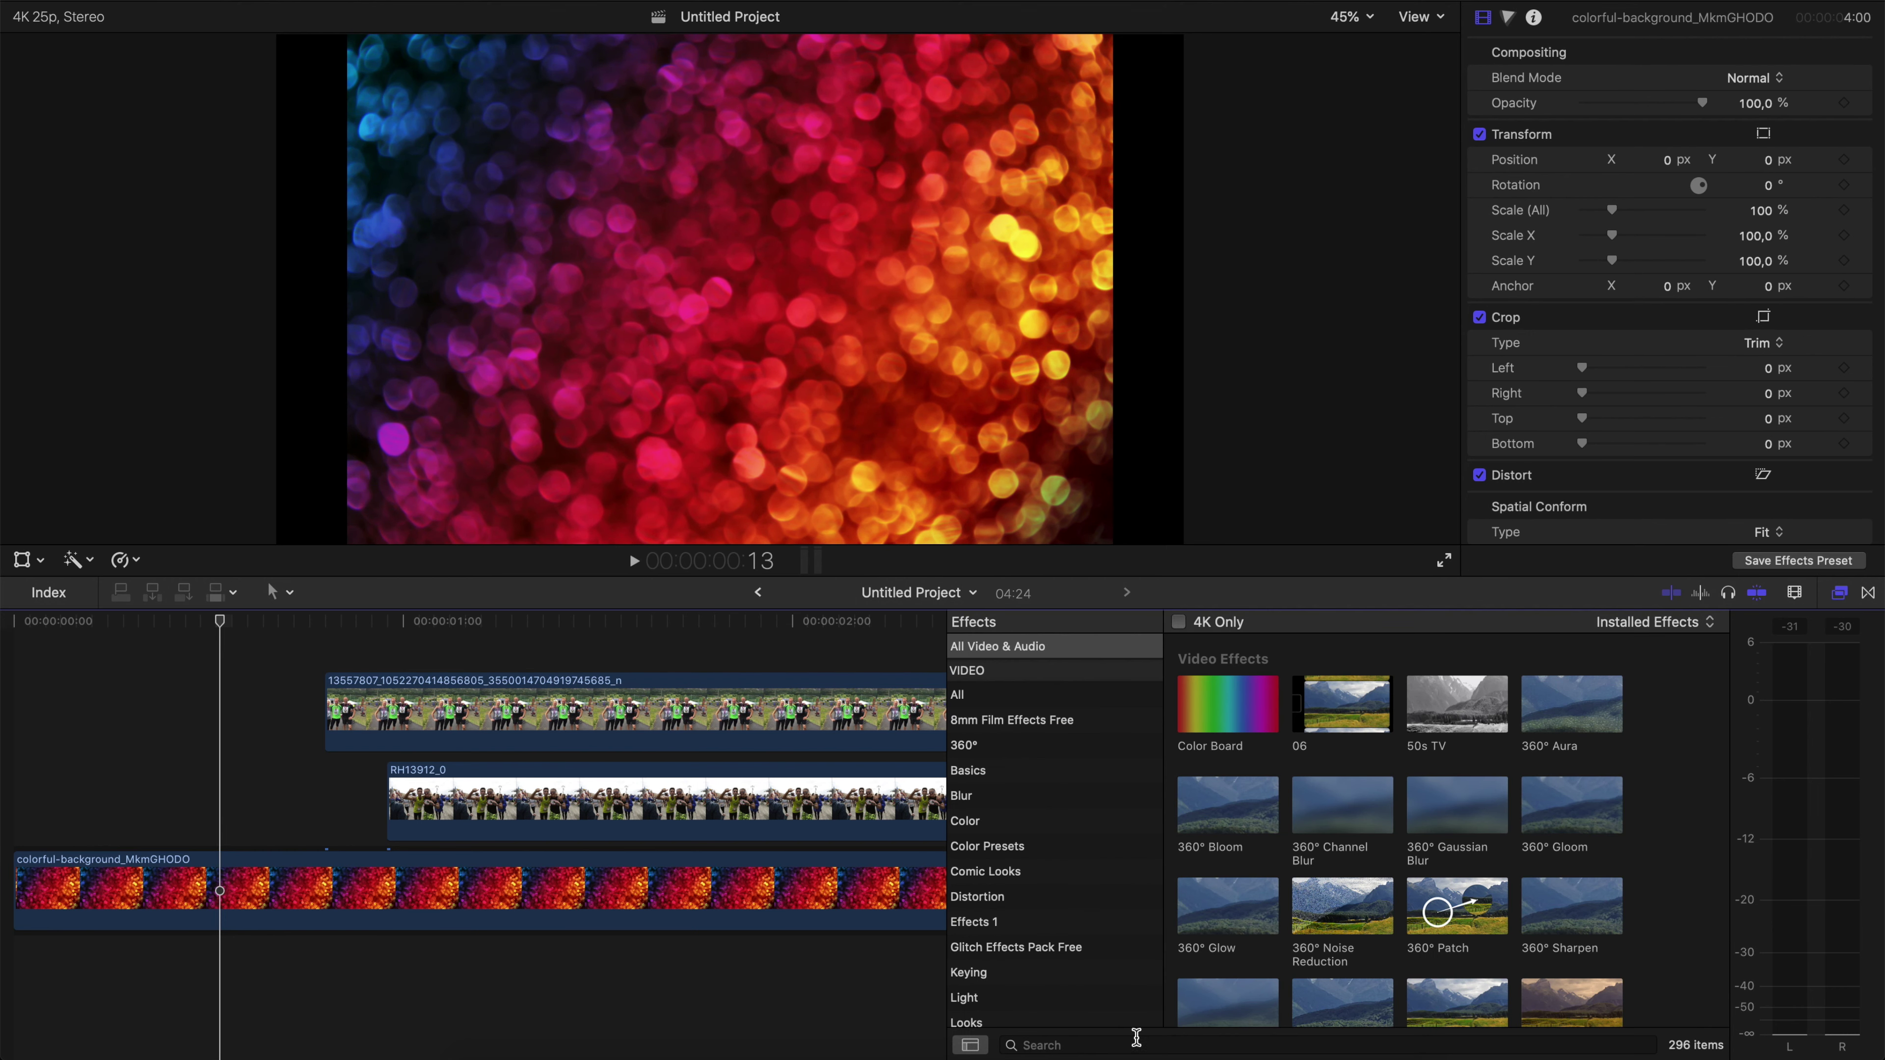
left_click(1132, 1044)
type("dra")
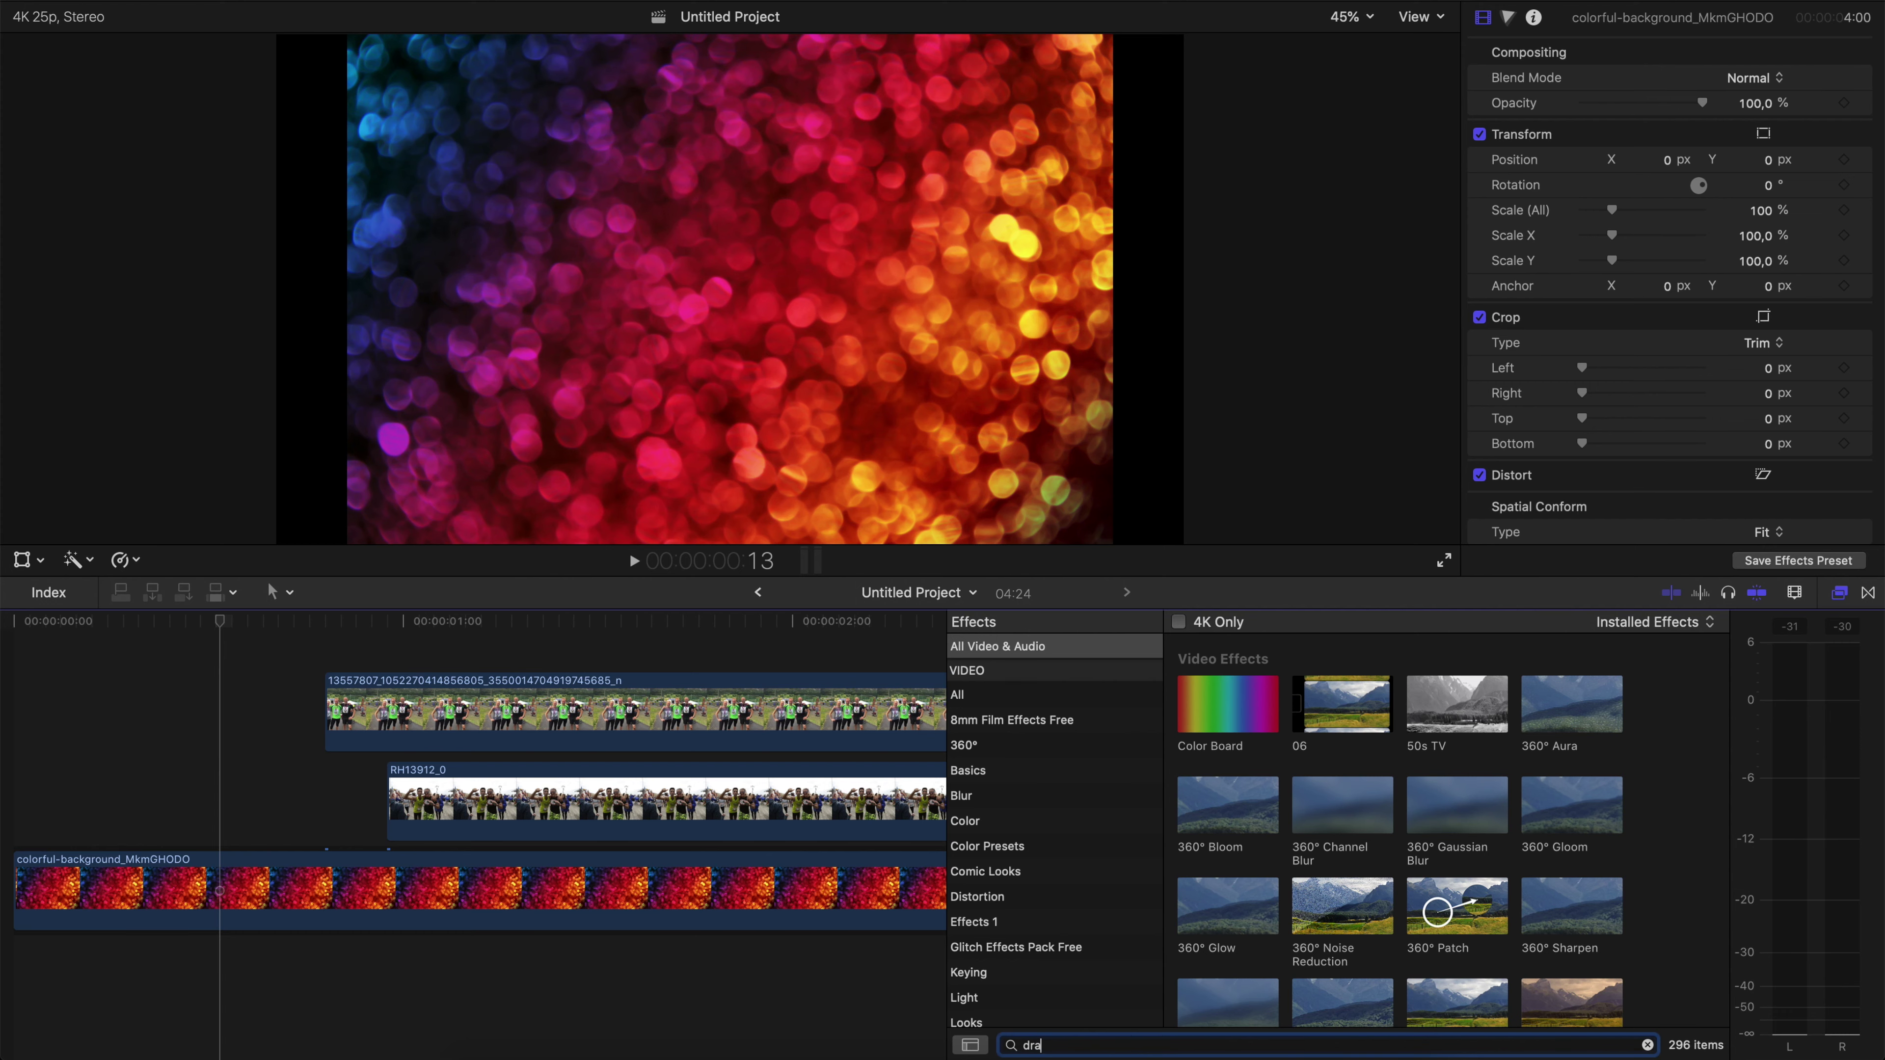
type("w")
left_click_drag(1218, 705, 601, 730)
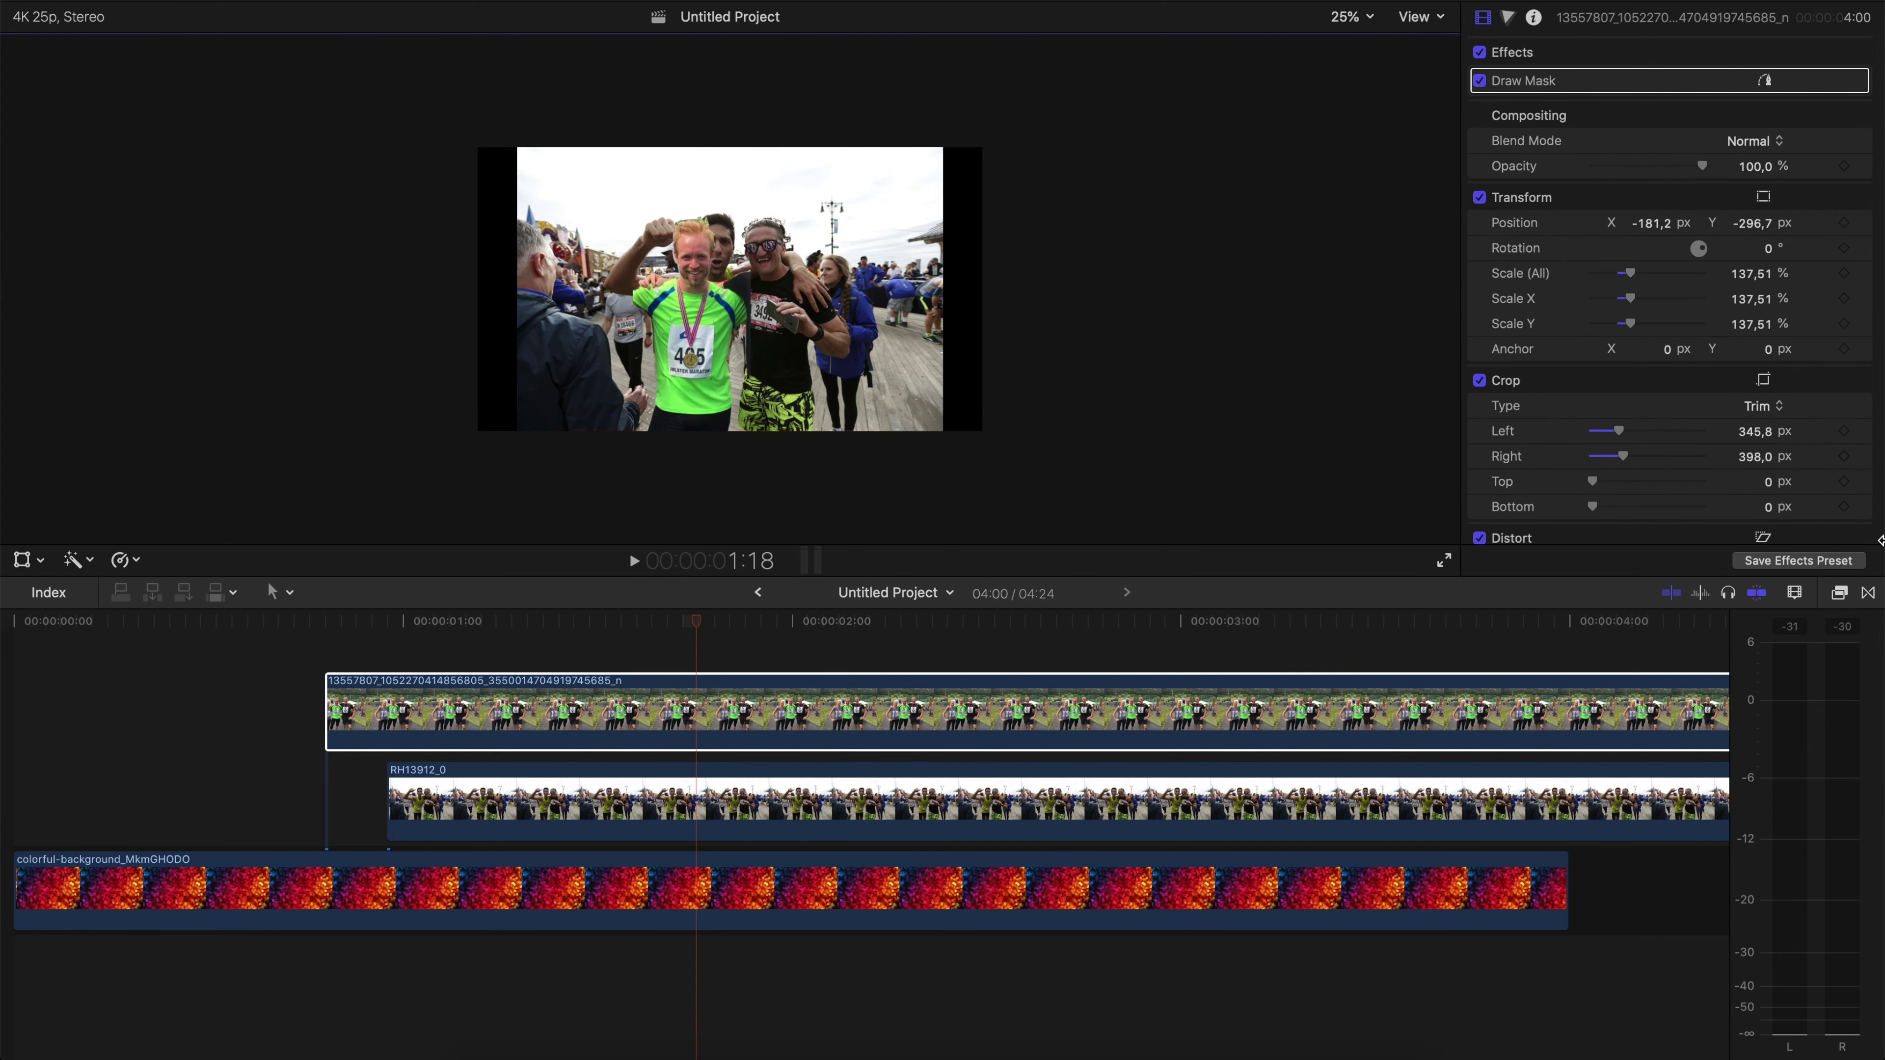
Step: Apply the Draw Mask effect to the RH13912_0 clip and select that clip
left_click(1840, 592)
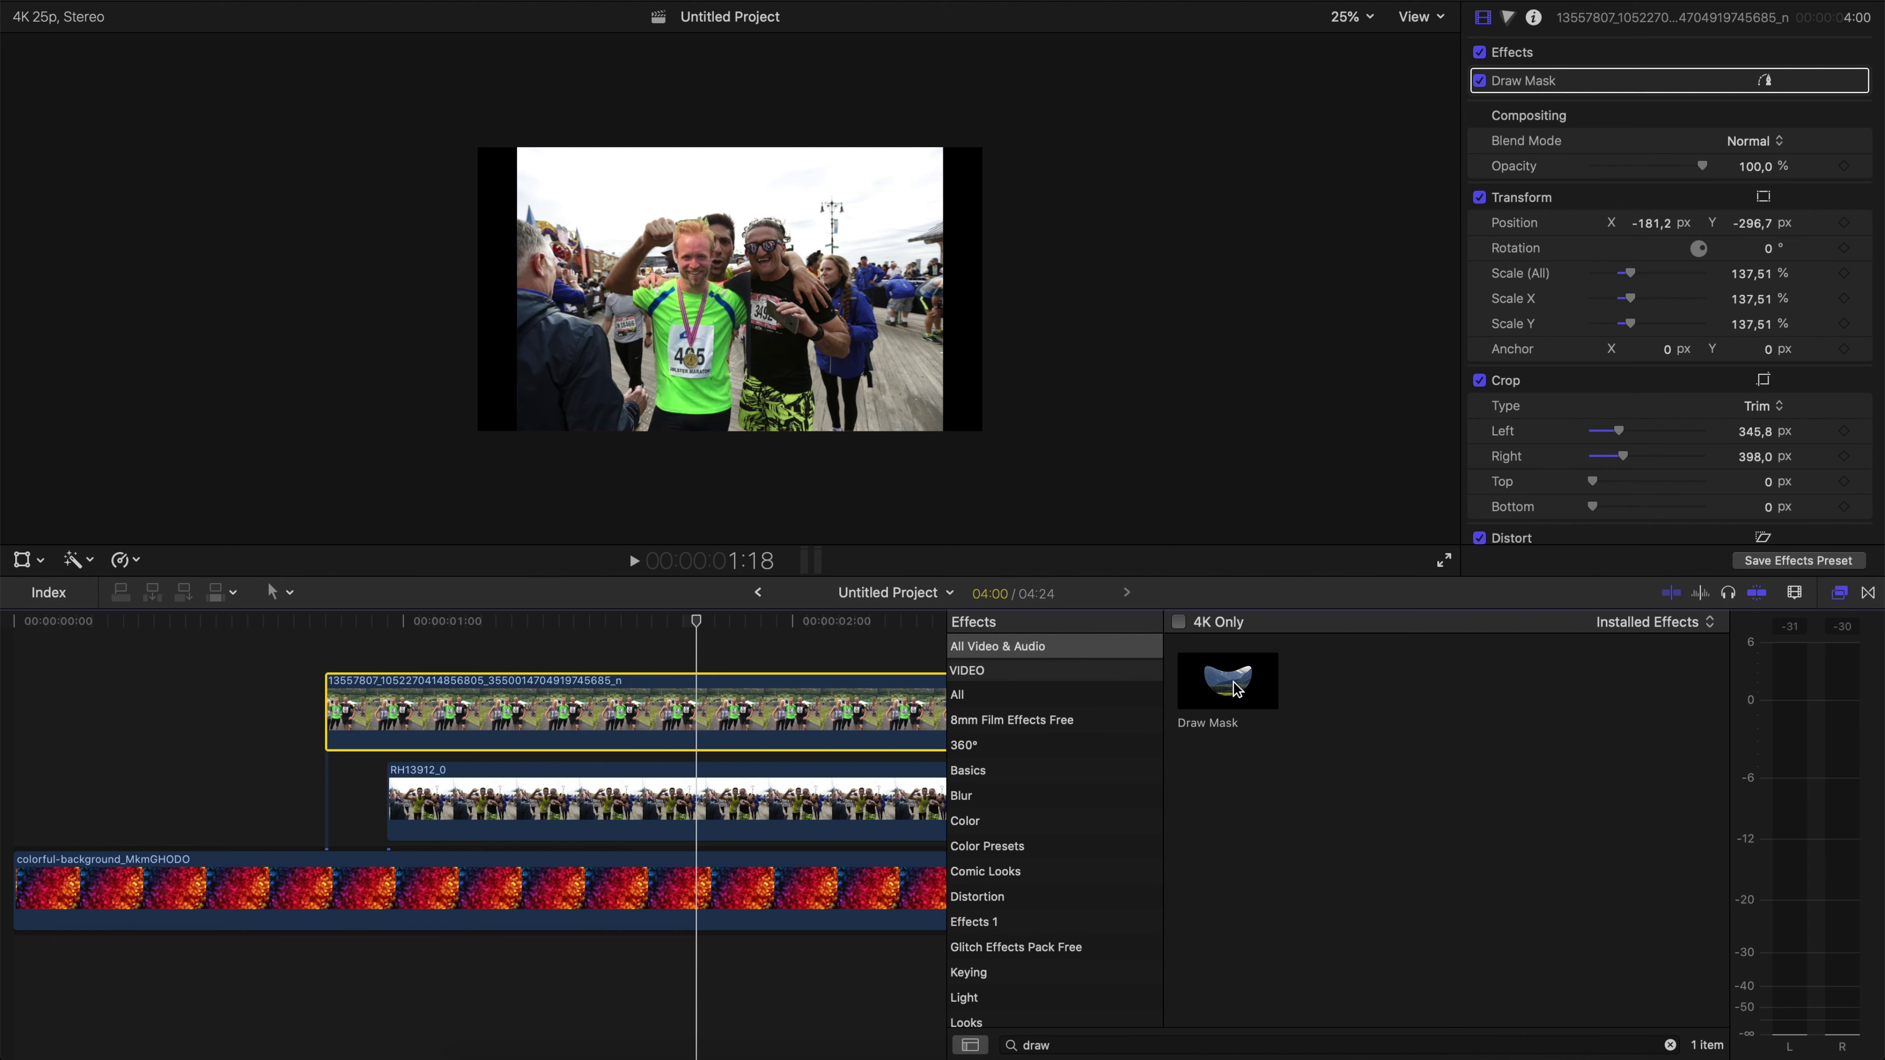
left_click_drag(1236, 689, 879, 798)
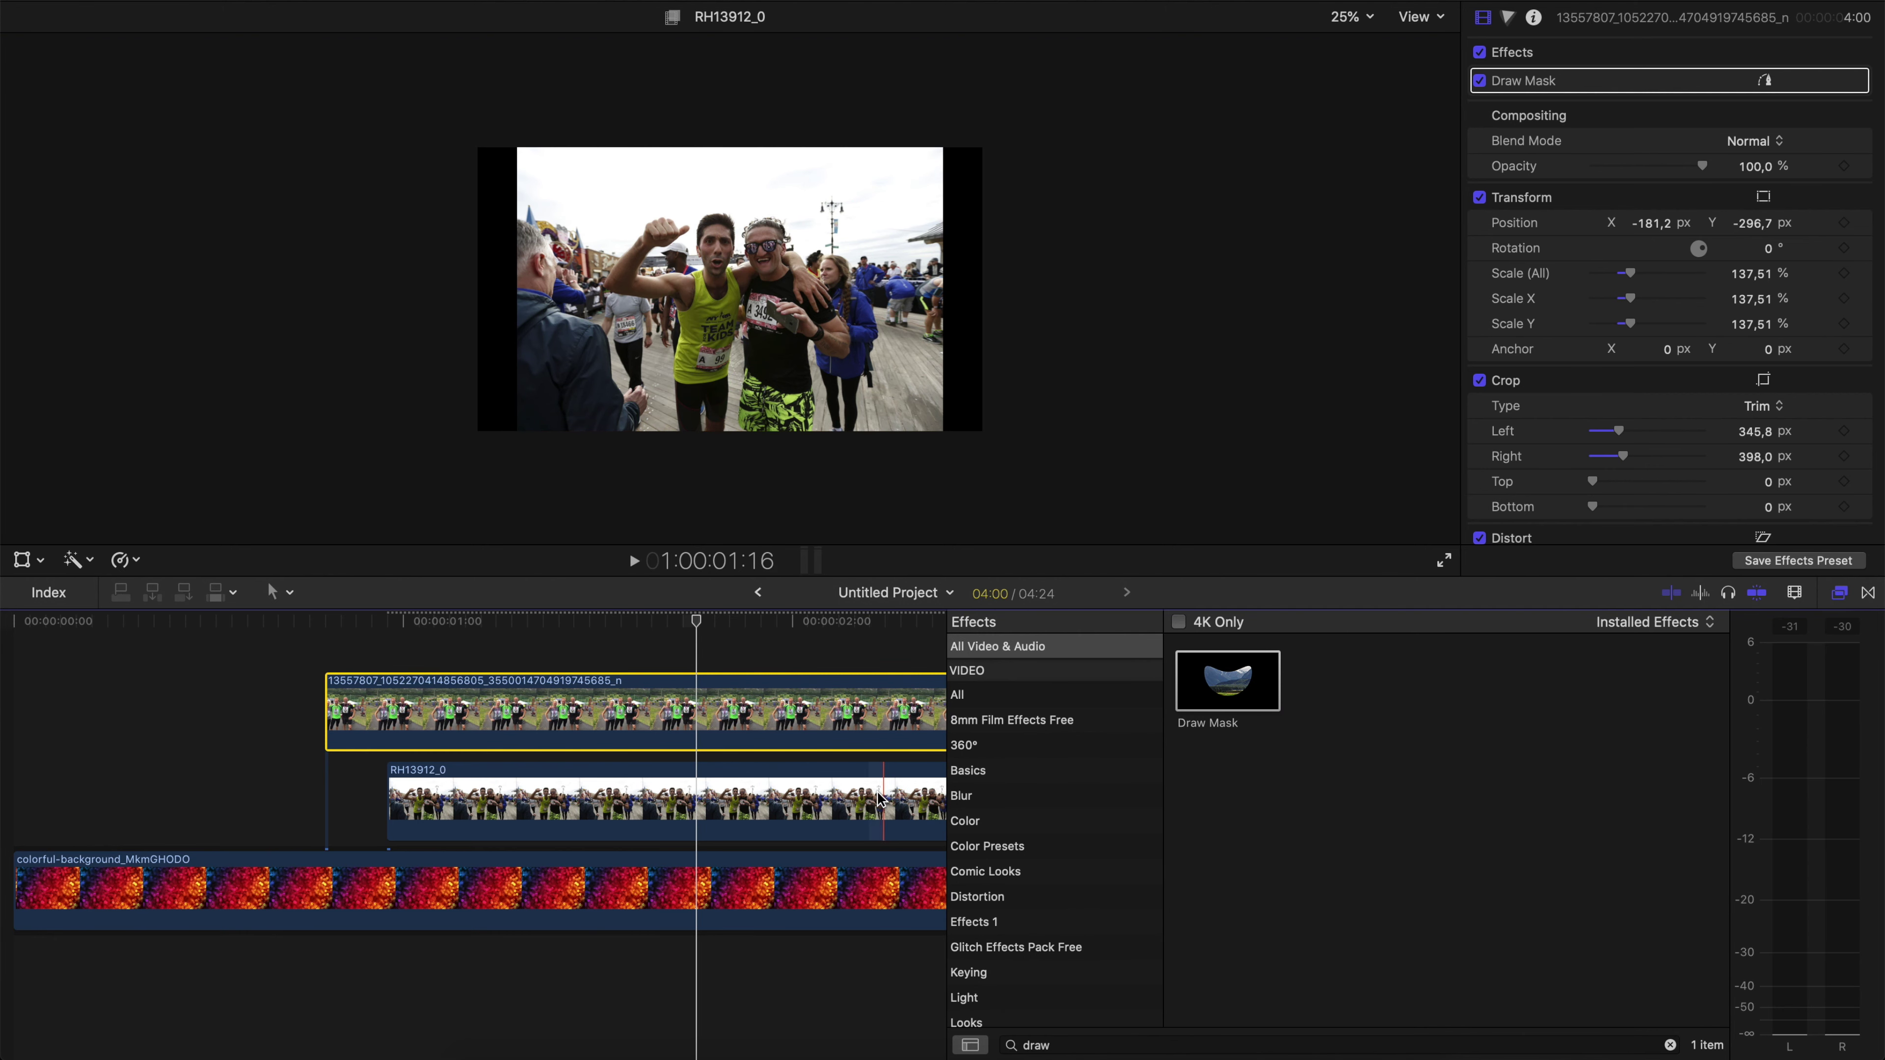
left_click(718, 798)
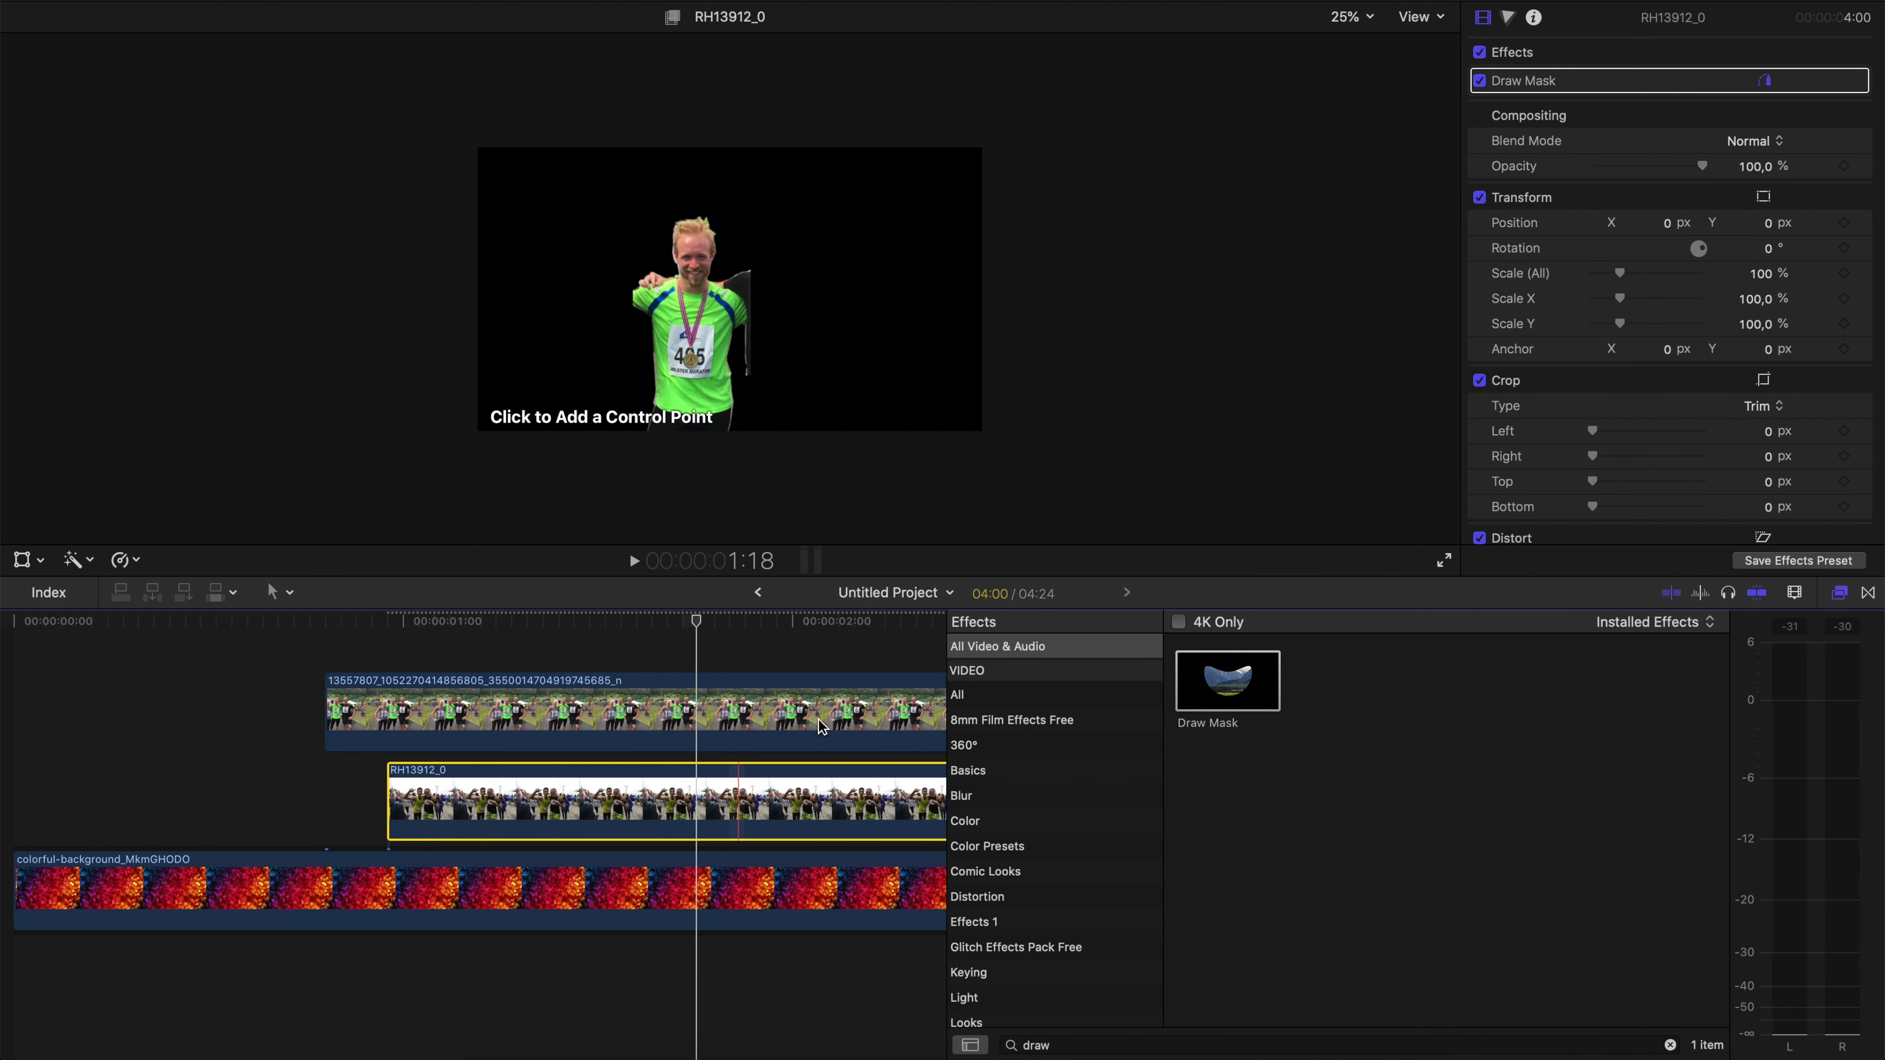
Step: Trace a closed Draw Mask outline around the man in the black shirt and sunglasses in the RH13912_0 clip
key("super+5")
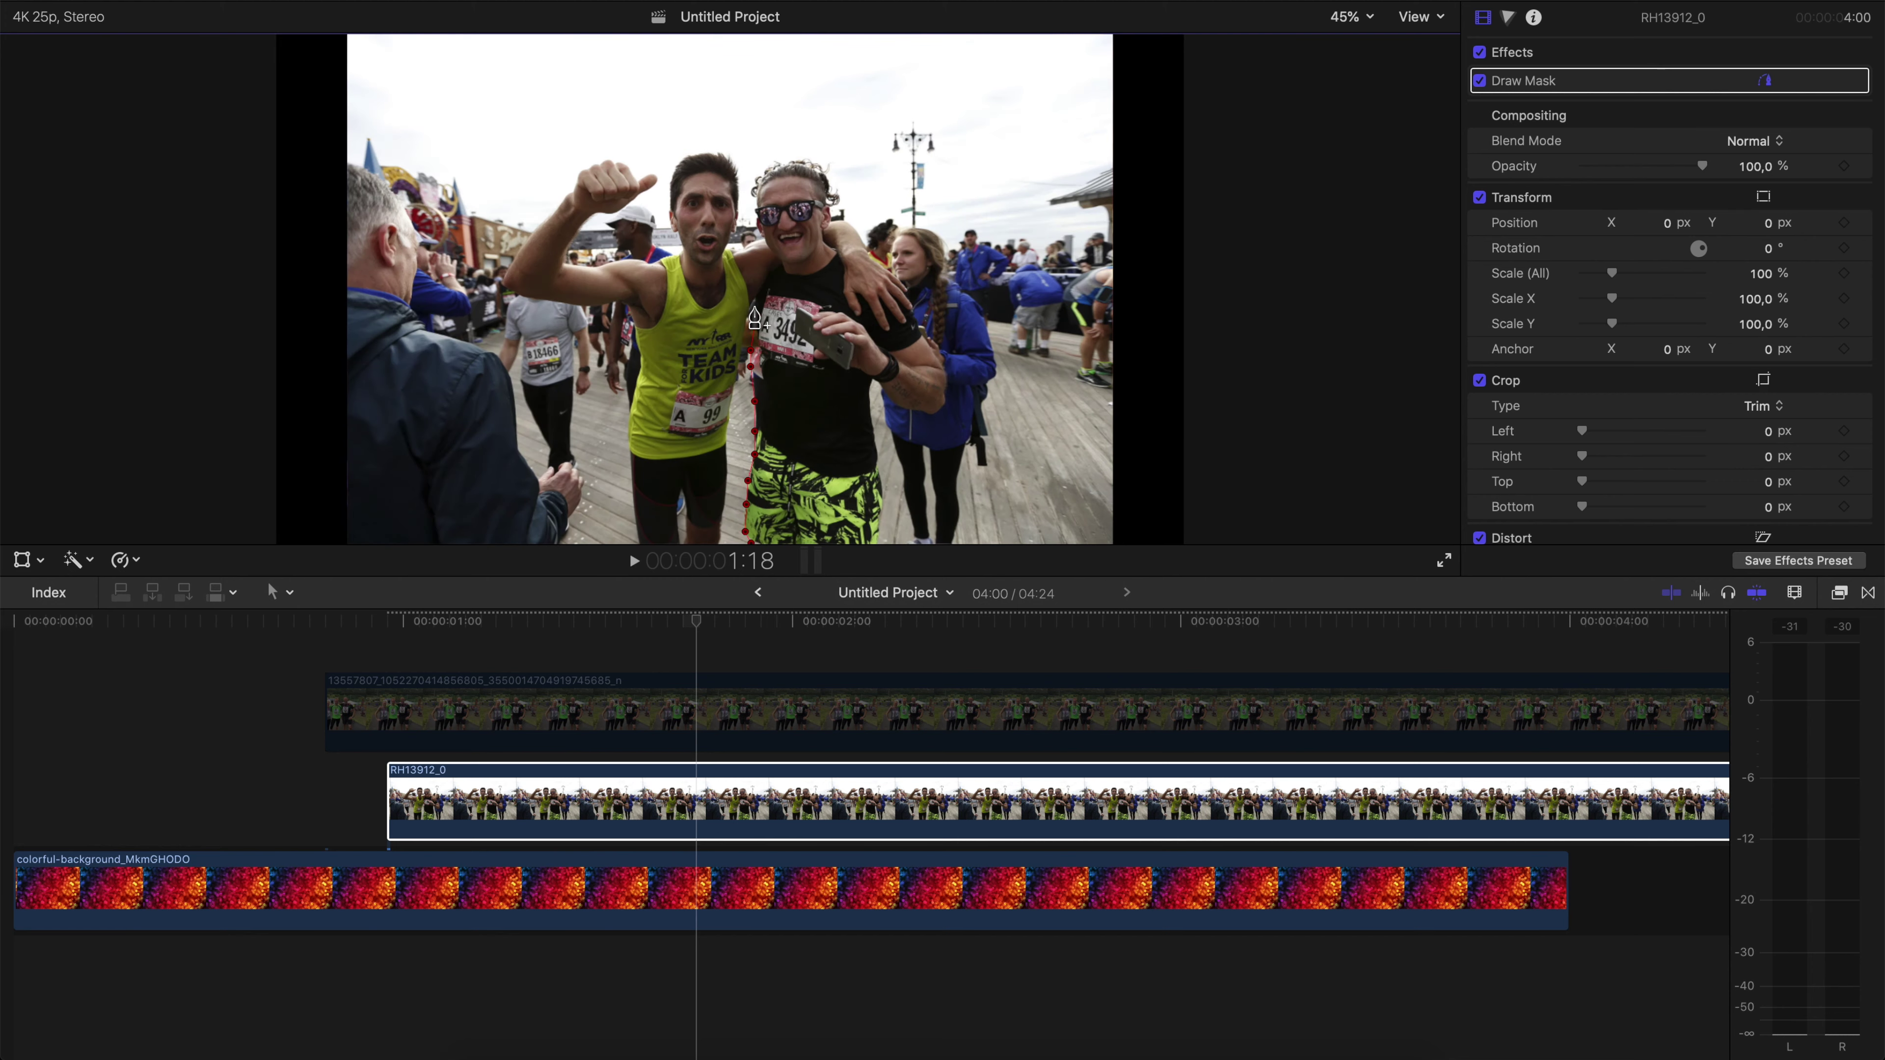
left_click(769, 273)
left_click(777, 259)
key("super+=")
left_click(798, 173)
left_click(790, 133)
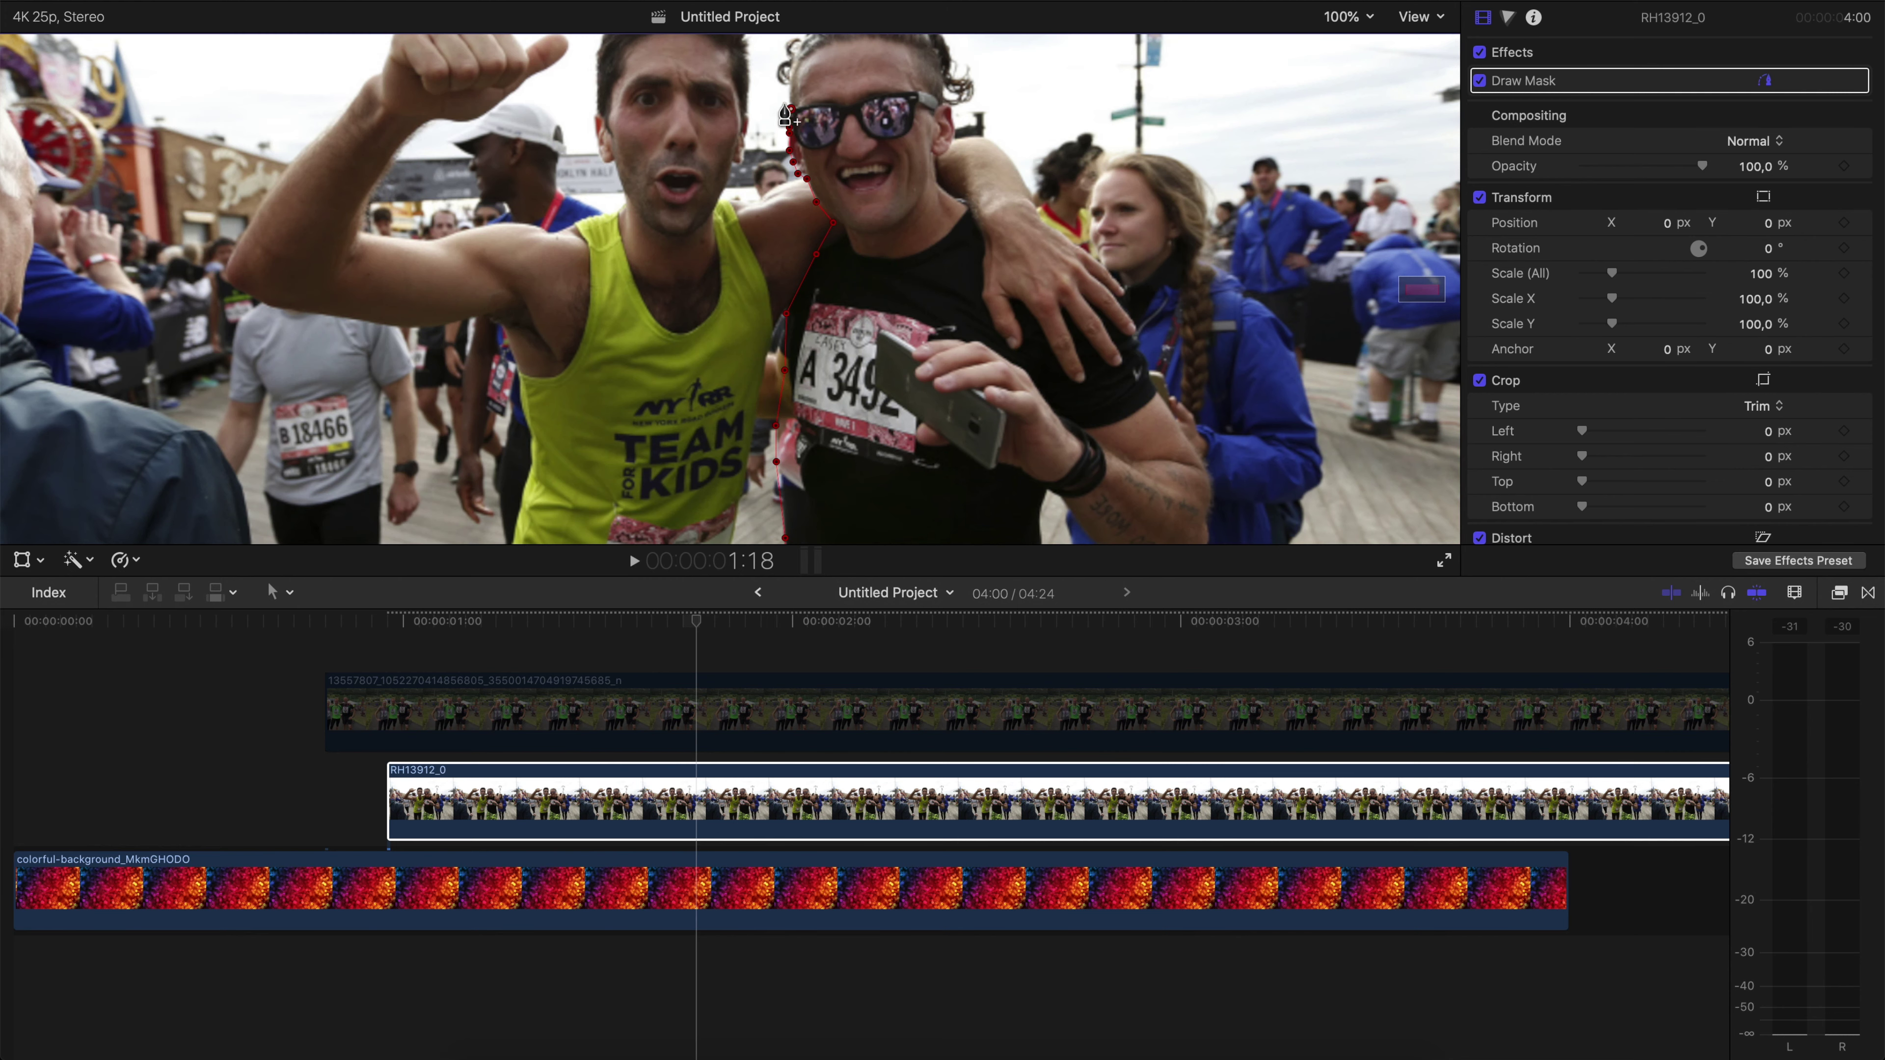
left_click(782, 78)
scroll(782, 78, "up", 3)
left_click(717, 248)
left_click(740, 257)
left_click(760, 319)
left_click(740, 377)
left_click(731, 389)
left_click(738, 431)
left_click_drag(1427, 286, 1429, 308)
left_click(843, 518)
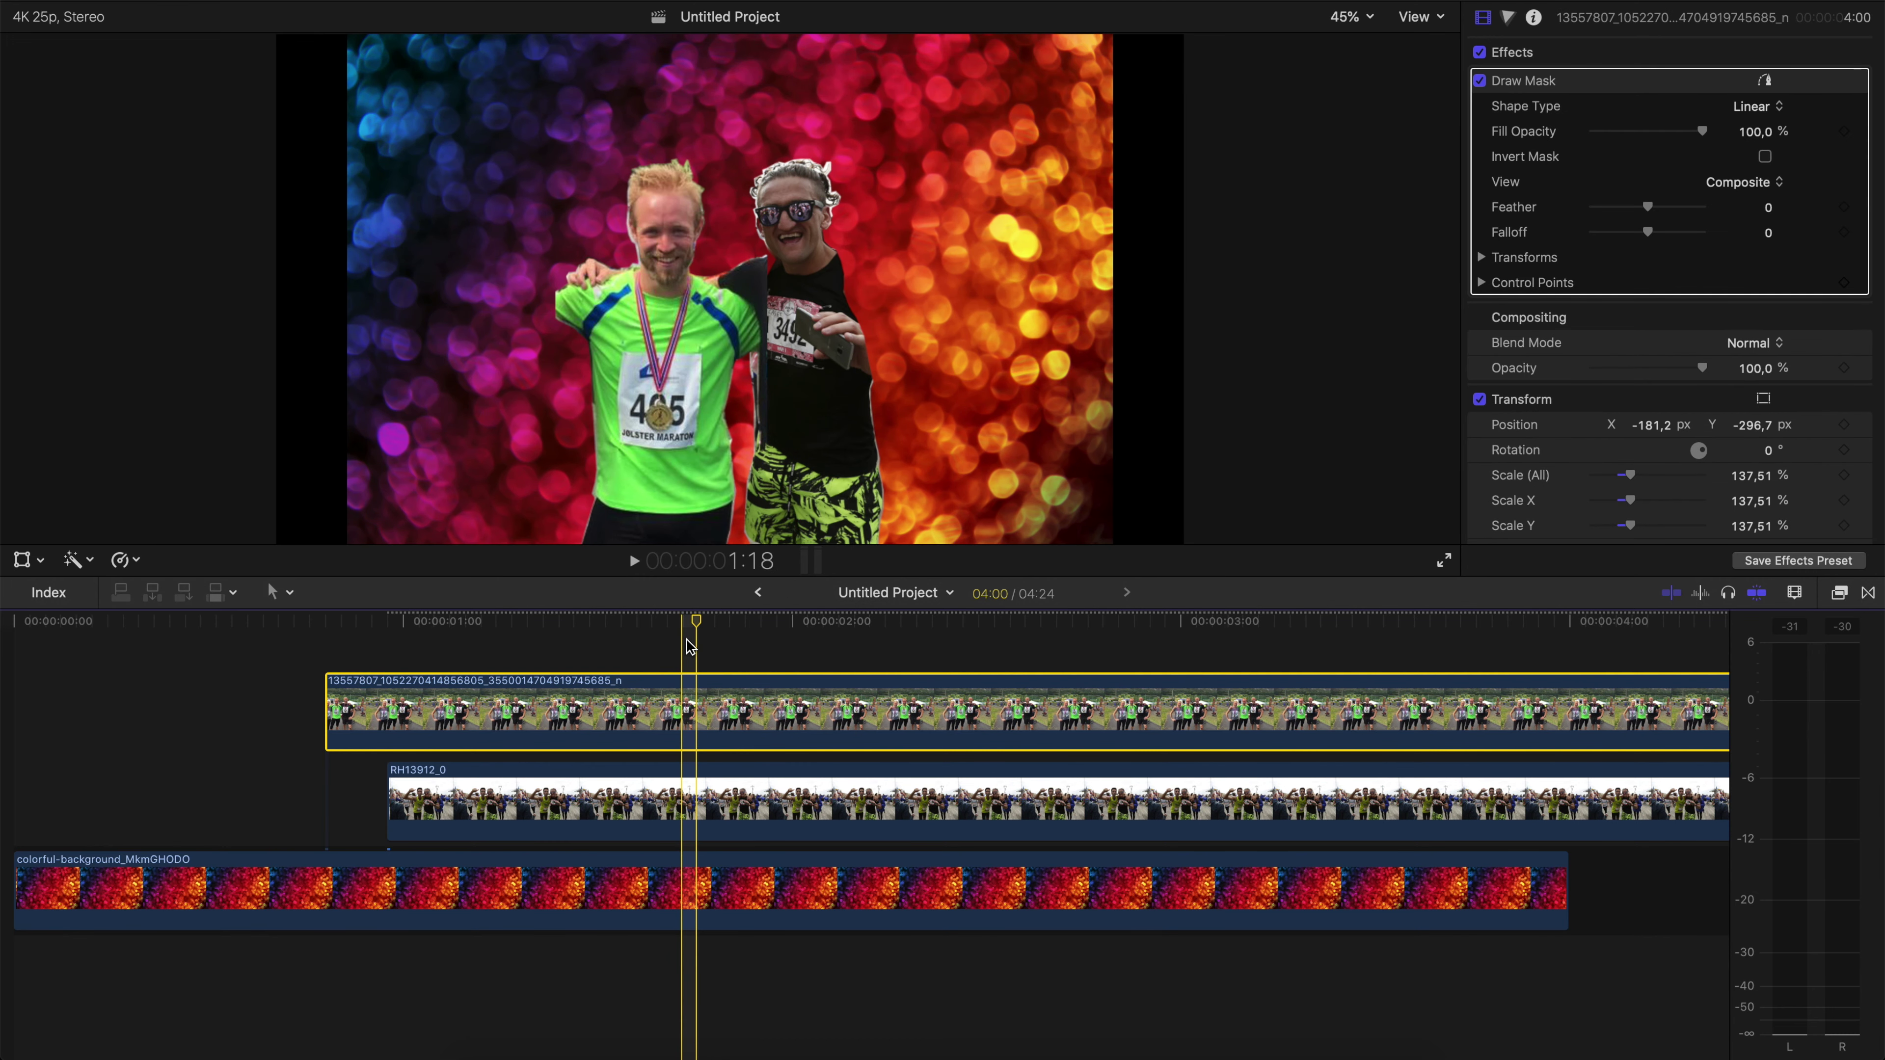
Step: Reposition the green-shirt runner's clip to X -208.9, Y -298.4 px and crop in its upper edge
left_click(540, 652)
left_click(619, 710)
left_click(22, 559)
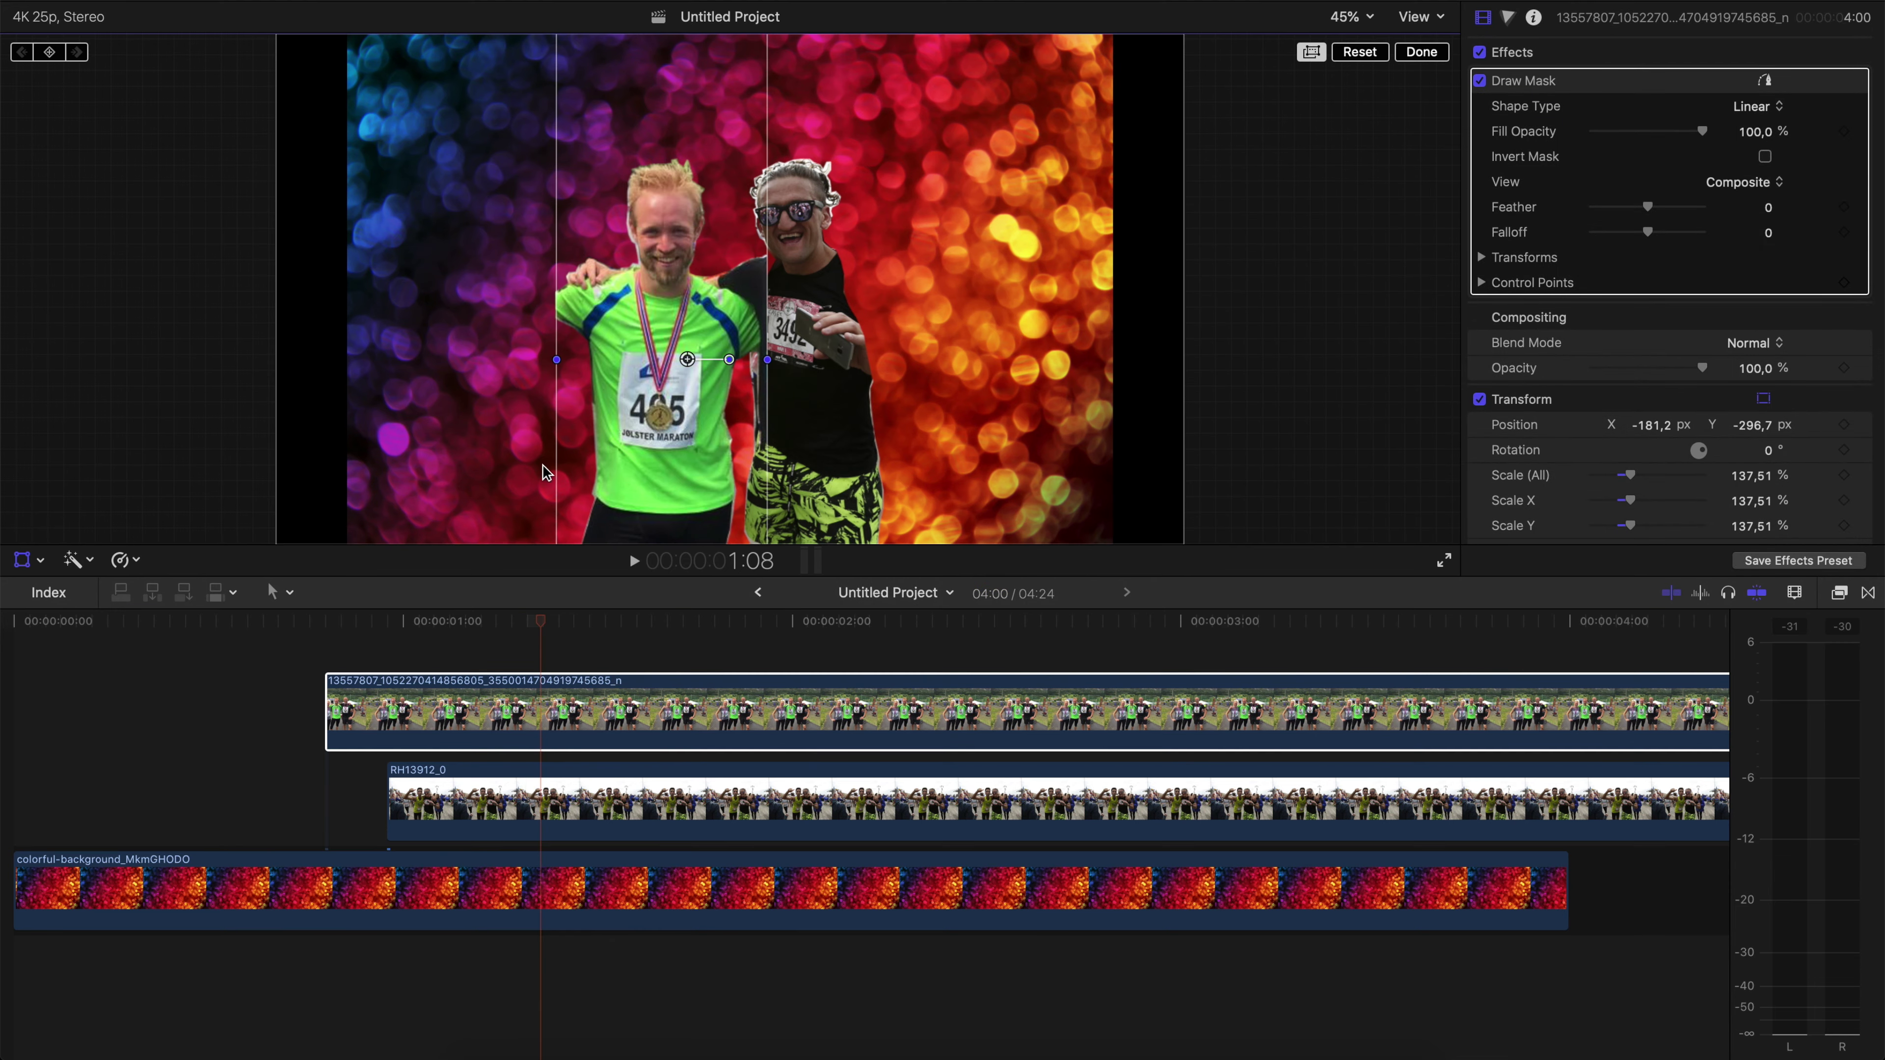
left_click_drag(638, 398, 635, 399)
key("shift+c")
key("super+minus")
left_click_drag(688, 134, 688, 214)
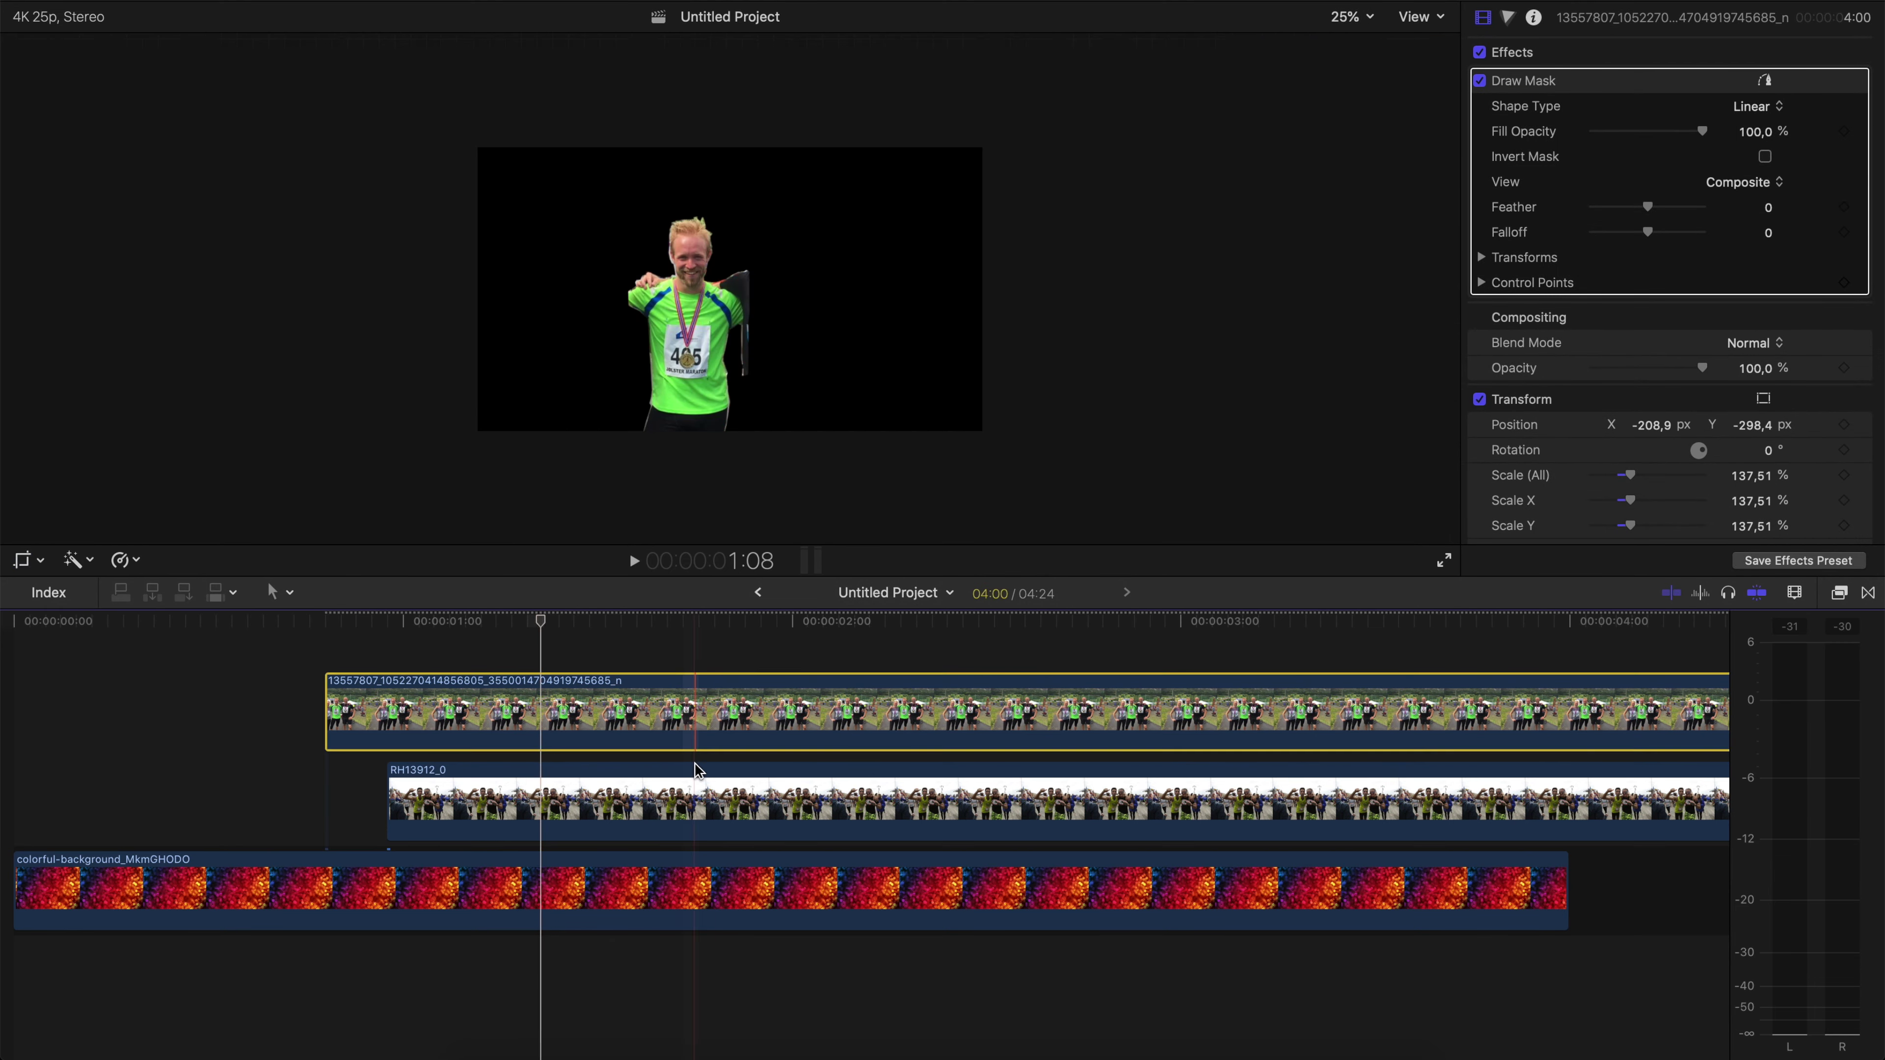
Step: Crop the RH13912_0 clip's upper, left and right edges closer to the masked man
left_click(694, 798)
left_click_drag(517, 148, 728, 207)
left_click_drag(945, 320, 826, 323)
Step: Transform the green-shirt runner's clip to 134.54% scale and 0.4° rotation, positioned at about X -118, Y -294 px
key("shift+t")
left_click(619, 710)
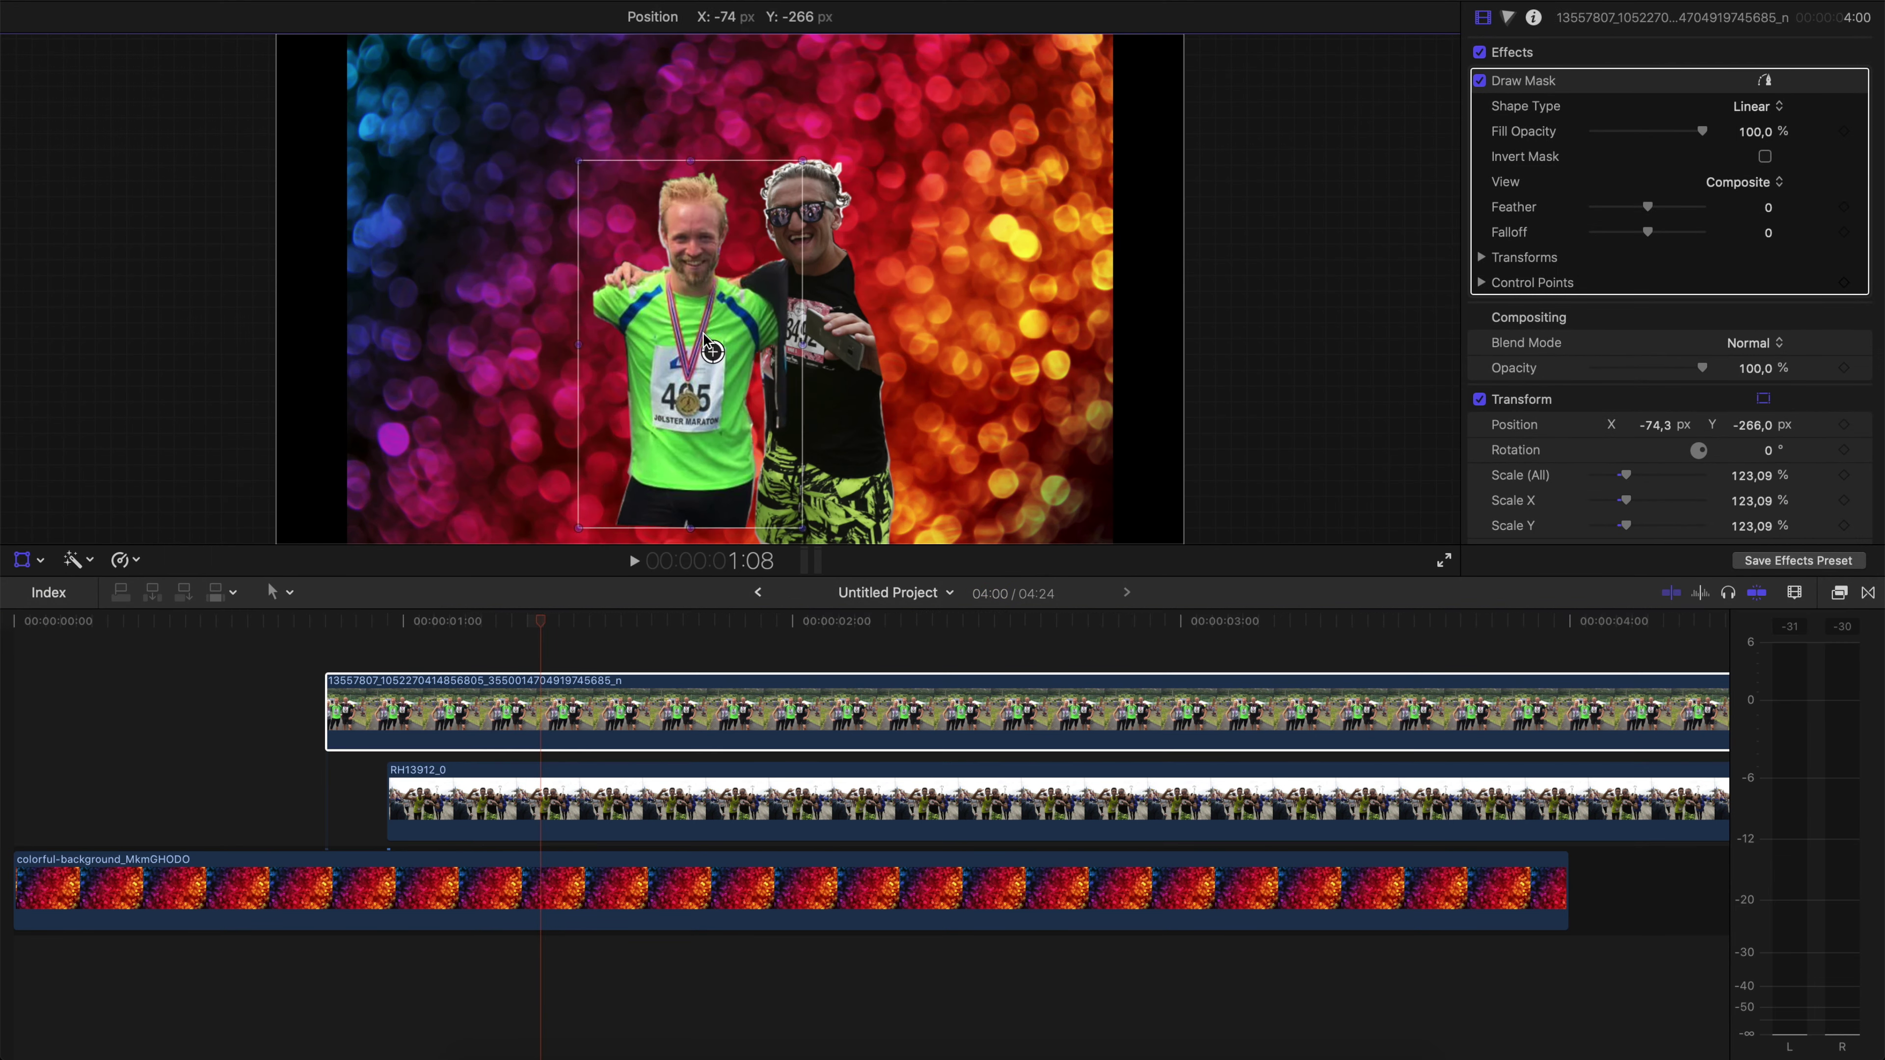
left_click_drag(773, 371, 774, 260)
key("shift+t")
key("shift+t")
left_click_drag(575, 161, 563, 144)
left_click_drag(676, 349, 667, 349)
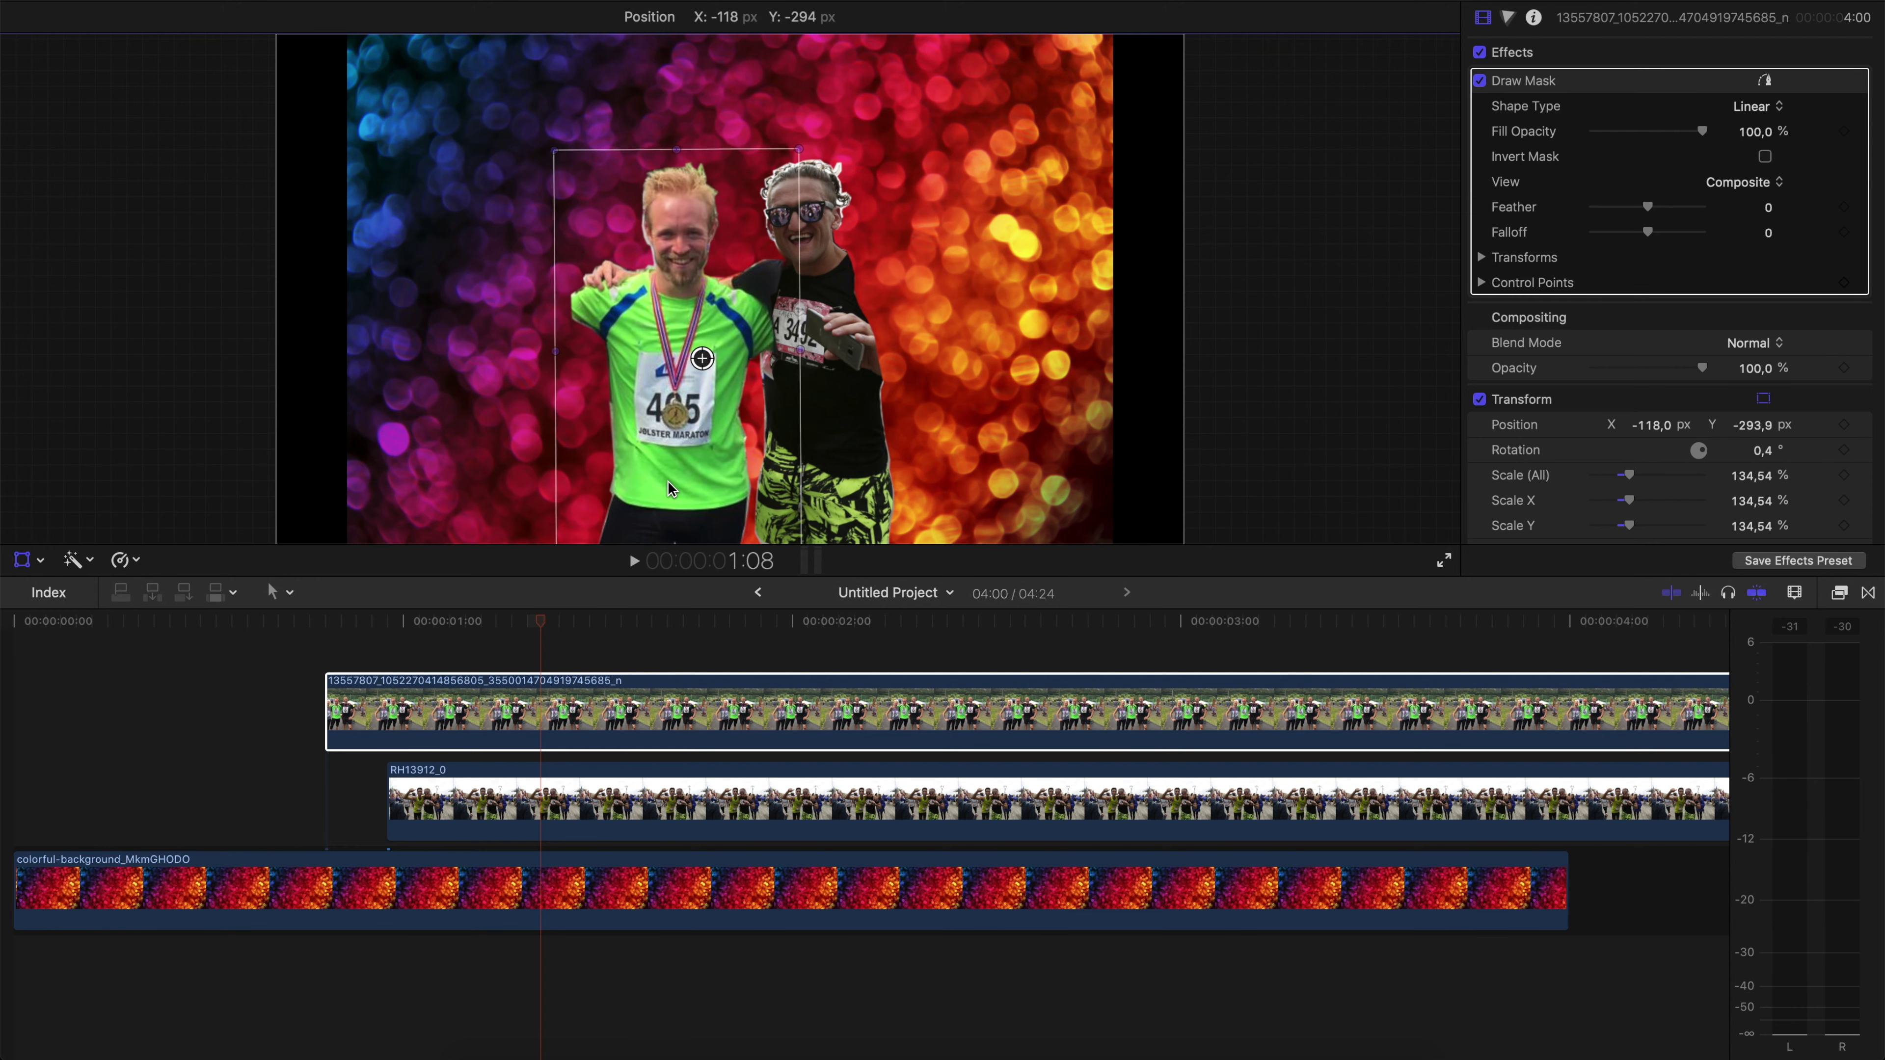
Step: Enlarge both runner cut-outs, scaling the green-shirt clip to 212.32% and placing it at X -192.3, Y -457.7 px
left_click(668, 798, "super")
left_click_drag(895, 138, 991, 53)
left_click(550, 709)
left_click_drag(690, 307, 674, 362)
Step: Set the green-shirt clip's master exposure to -15% with a Color Board correction
left_click_drag(1151, 577, 1150, 670)
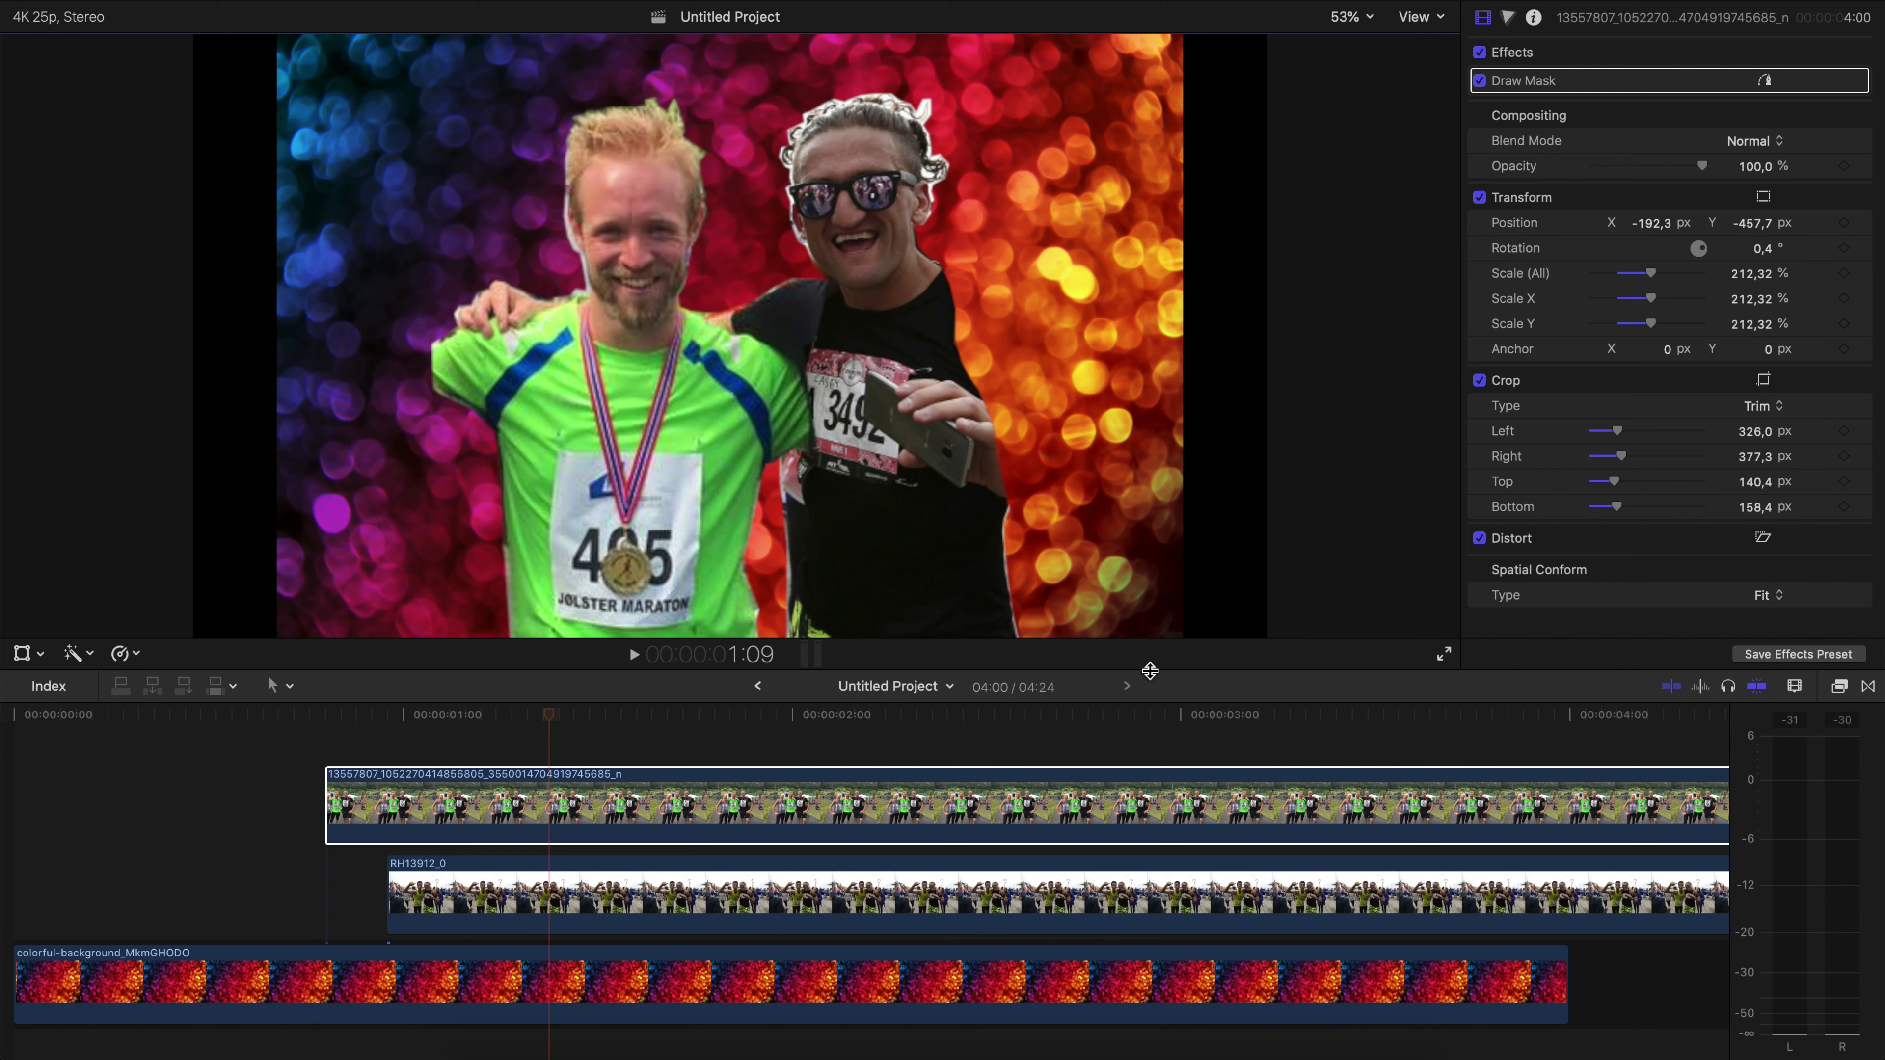
left_click(1507, 18)
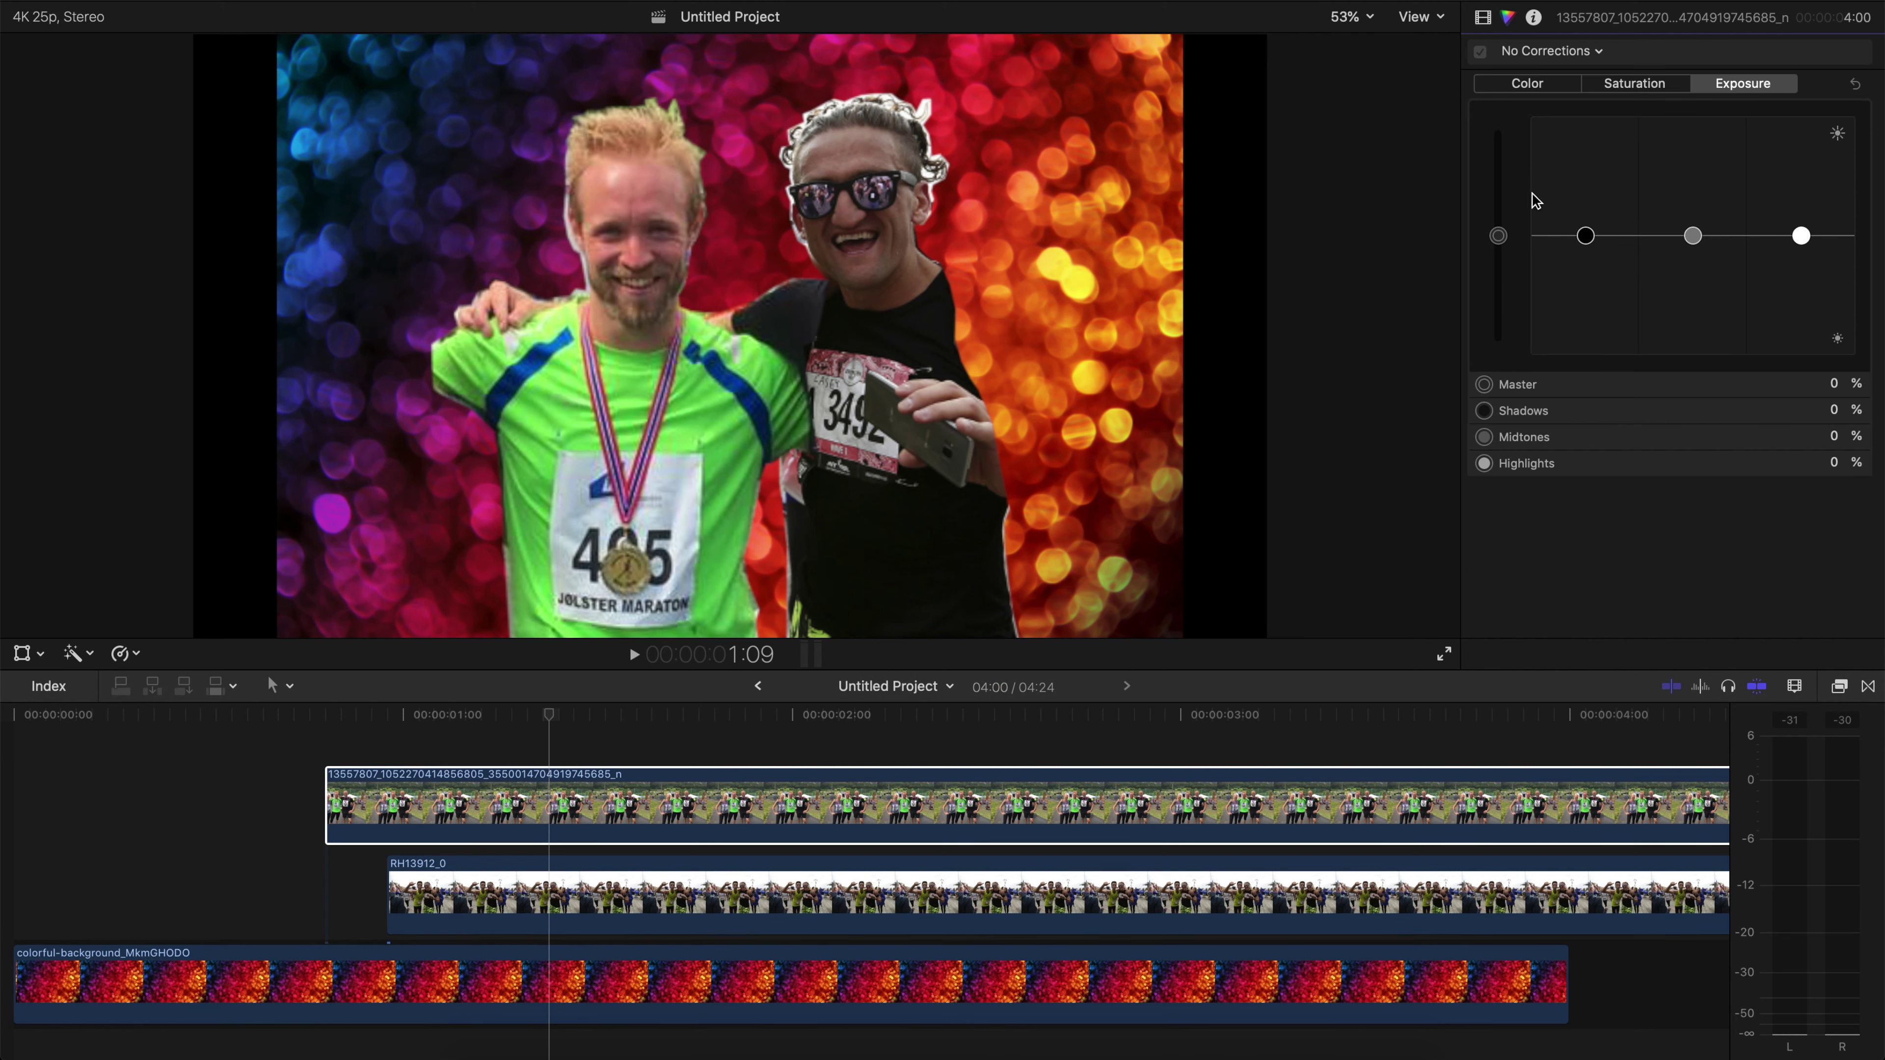
left_click_drag(1498, 237, 1499, 254)
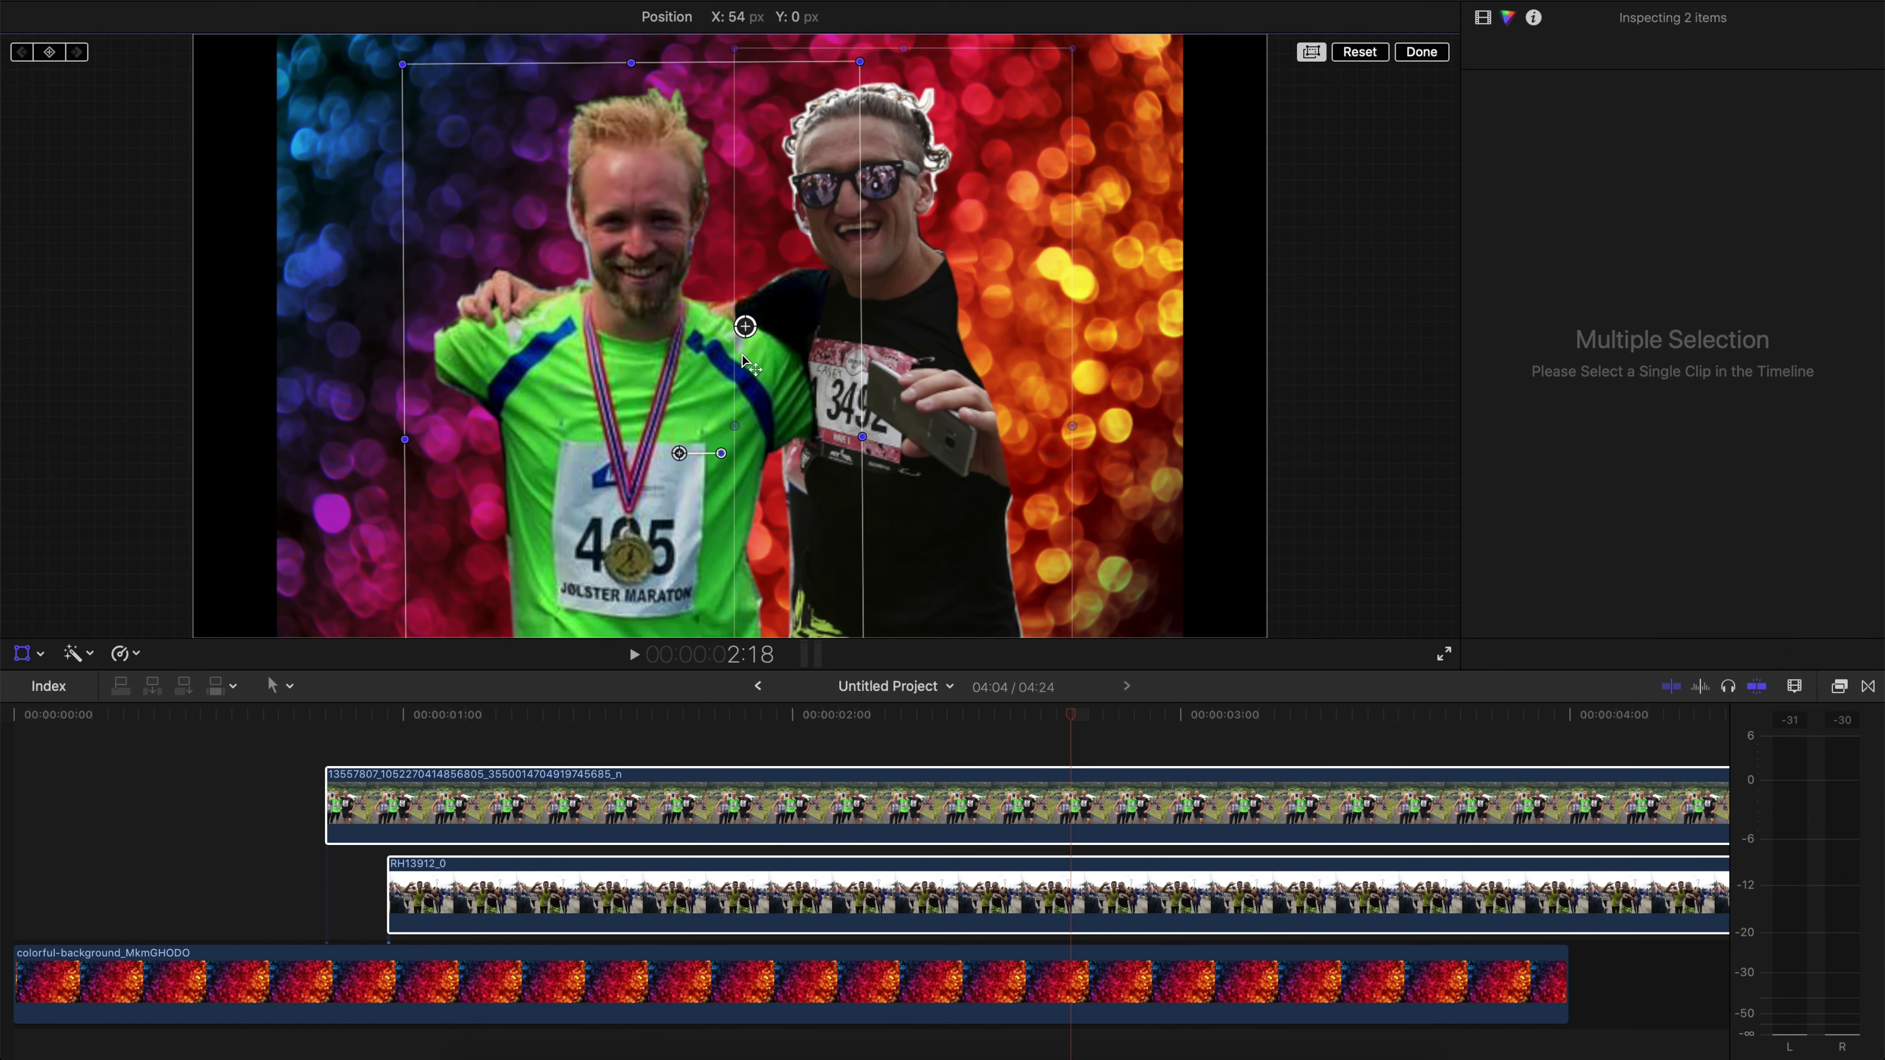
Step: Move both runner cut-outs together slightly lower in the frame
mouse_move(734, 371)
left_mouse_down()
mouse_move(724, 408)
mouse_move(744, 401)
left_mouse_up()
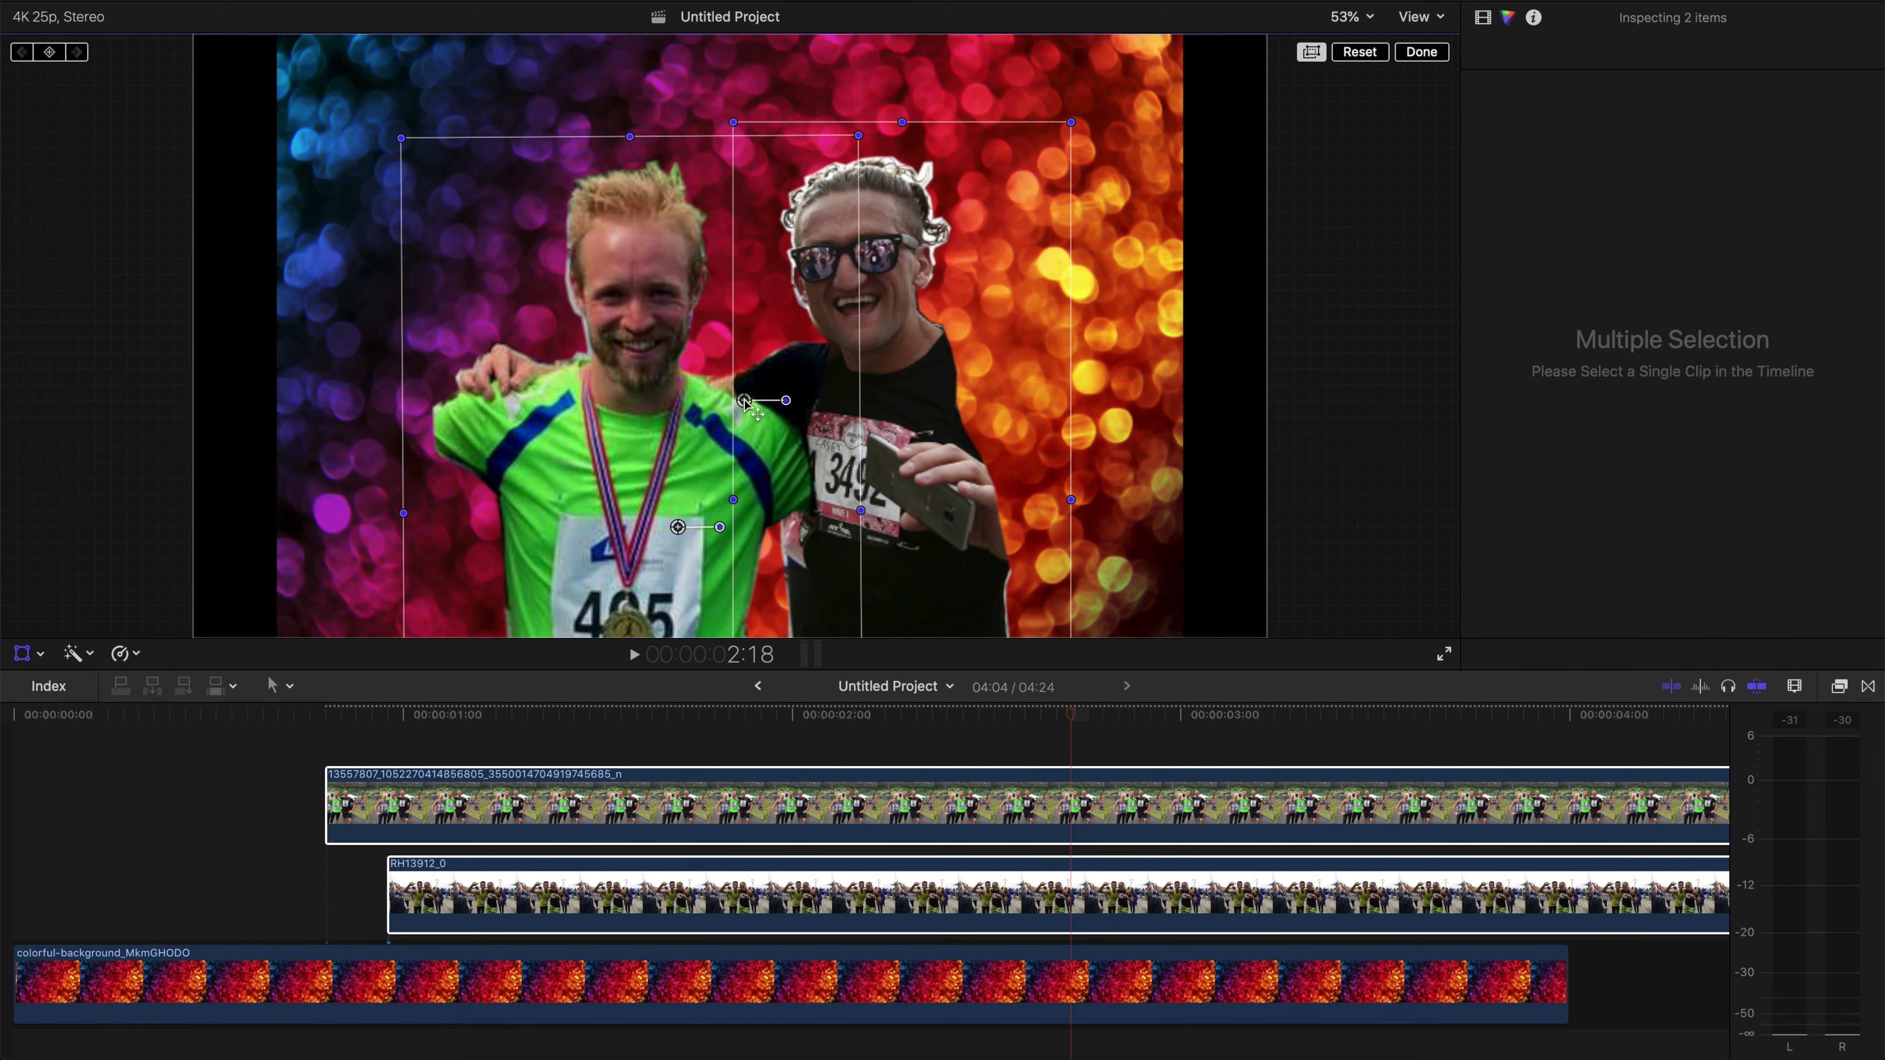
left_click(1420, 51)
Step: Add a black Custom solid generator above the photo clips, starting at 2:00
key("alt+super+1")
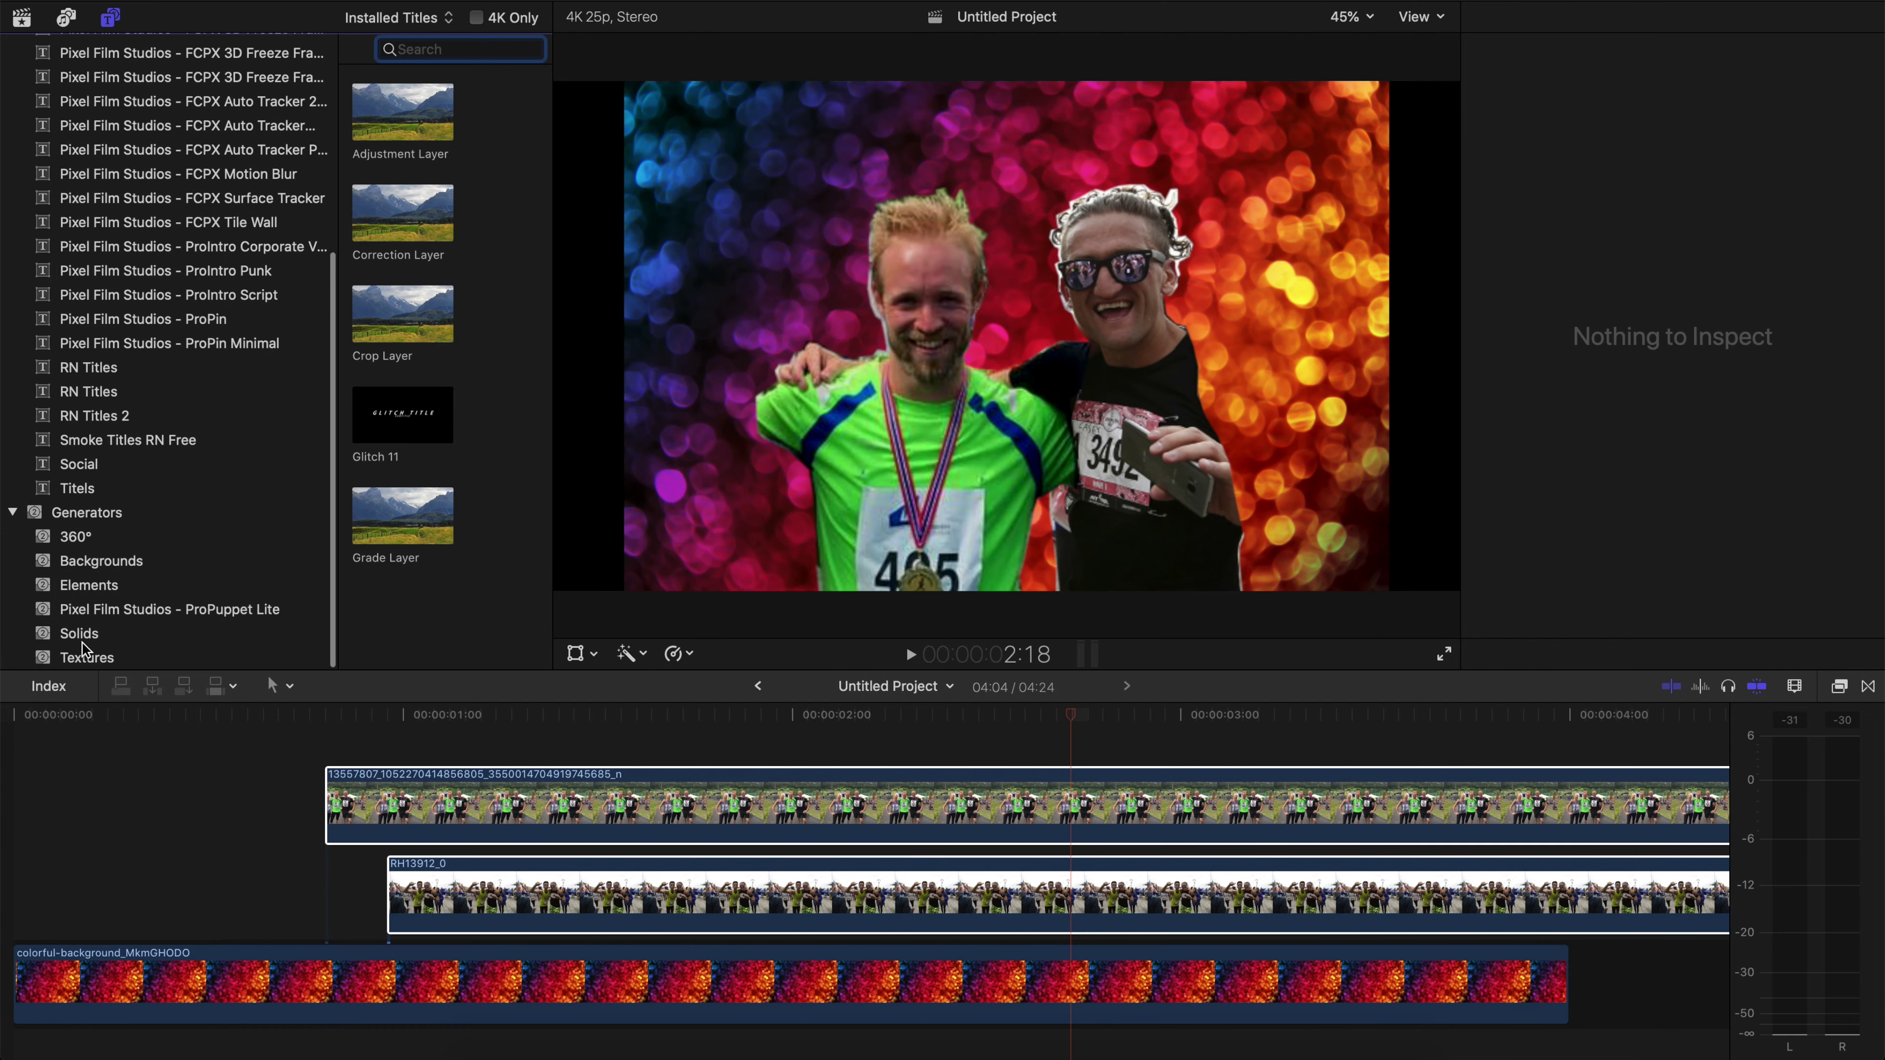
left_click(83, 635)
left_click_drag(393, 119, 905, 765)
left_click_drag(1073, 719, 829, 719)
Step: Resize the black solid into a tall panel covering the frame's right side and place it beneath both photo clips
key("shift+t")
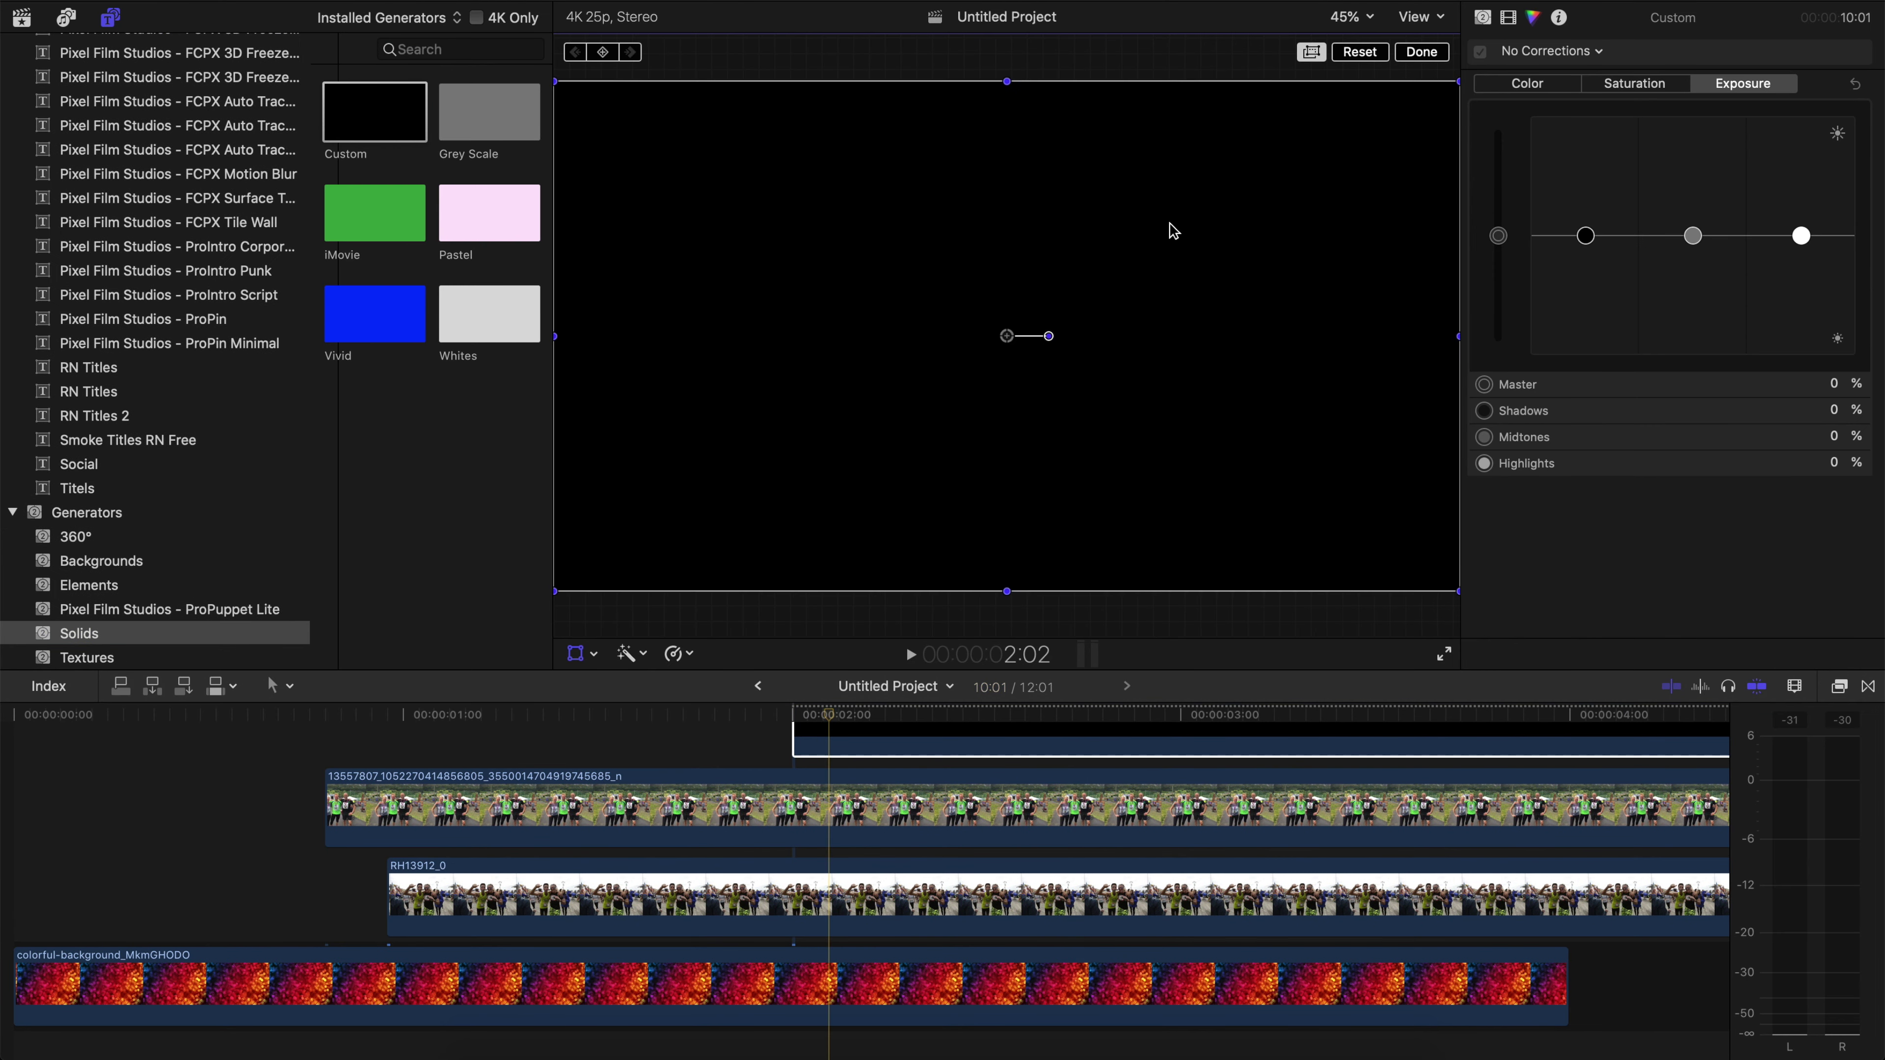
left_click_drag(555, 81, 1095, 121)
left_click_drag(1007, 336, 1325, 376)
left_click_drag(1048, 743, 1049, 891)
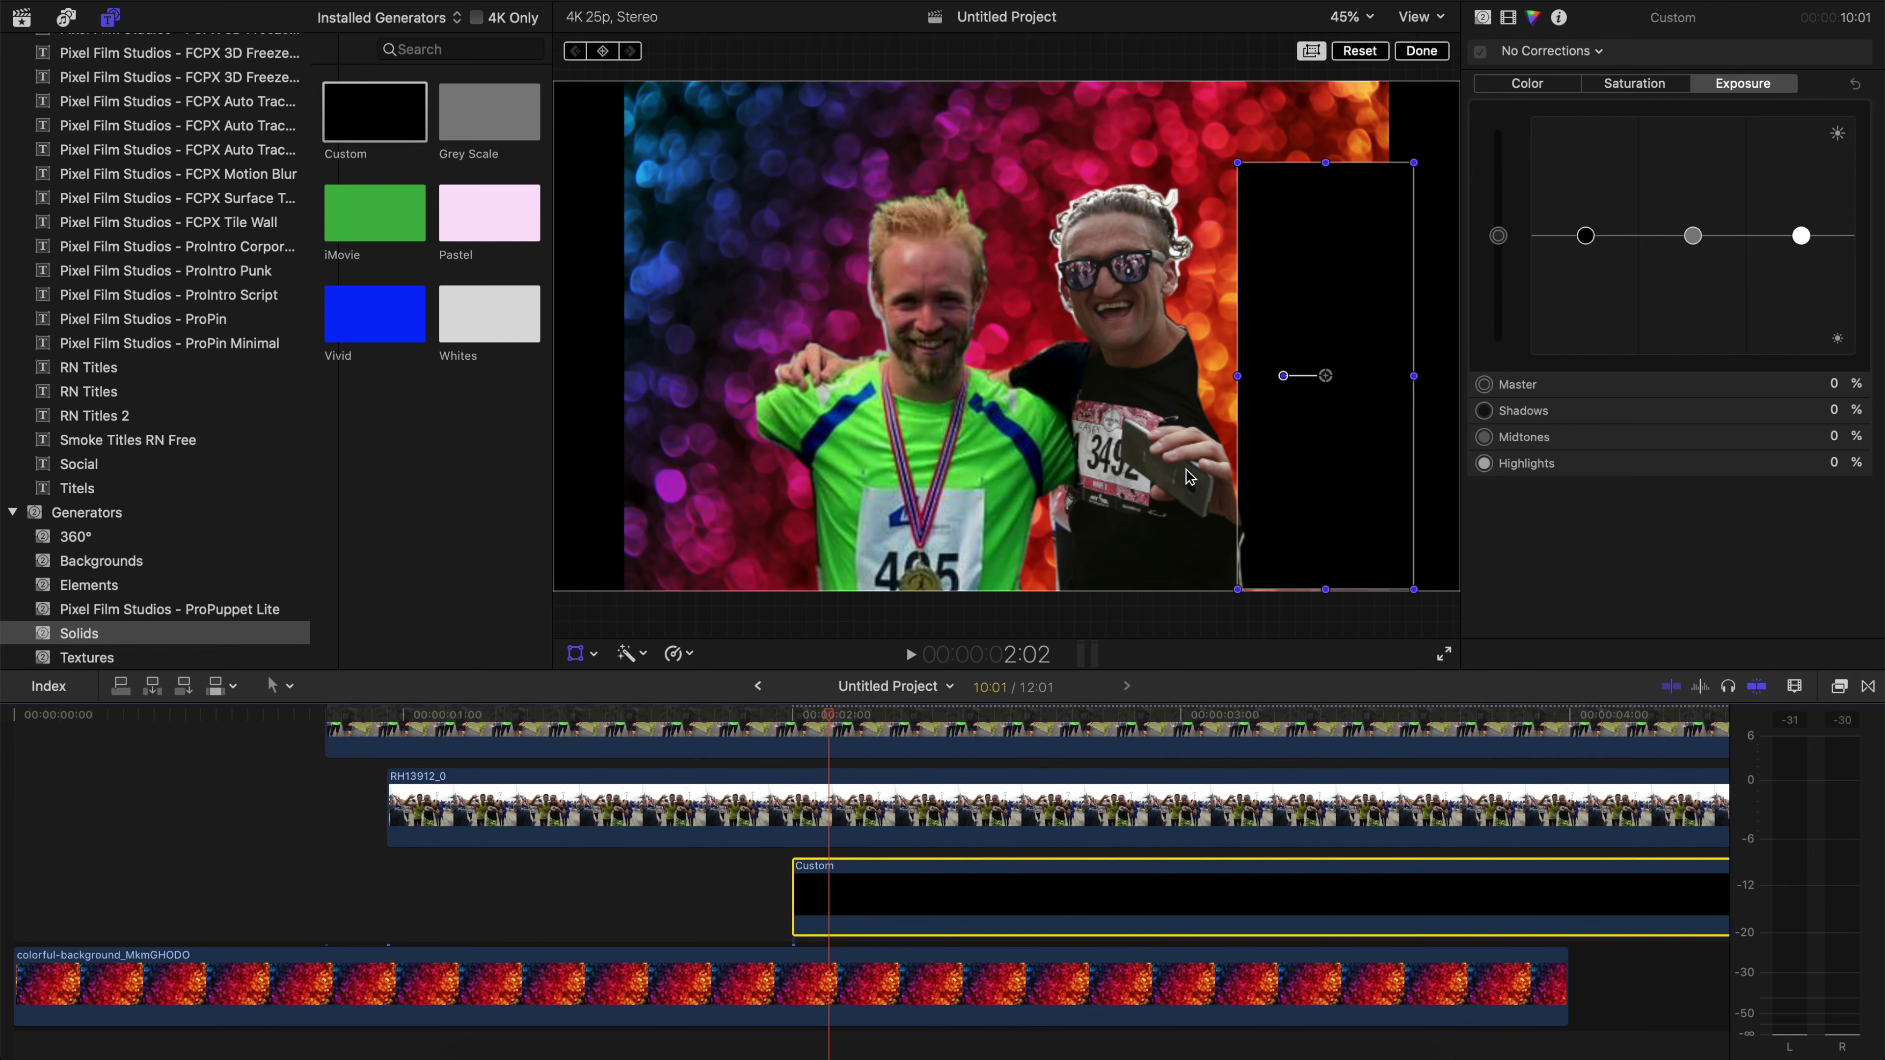
left_click_drag(1339, 356, 1250, 362)
left_click_drag(1325, 167, 1405, 16)
left_click_drag(1338, 322, 1455, 321)
Step: Add a Whites solid generator and place it in the timeline above both photo clips
left_click(479, 319)
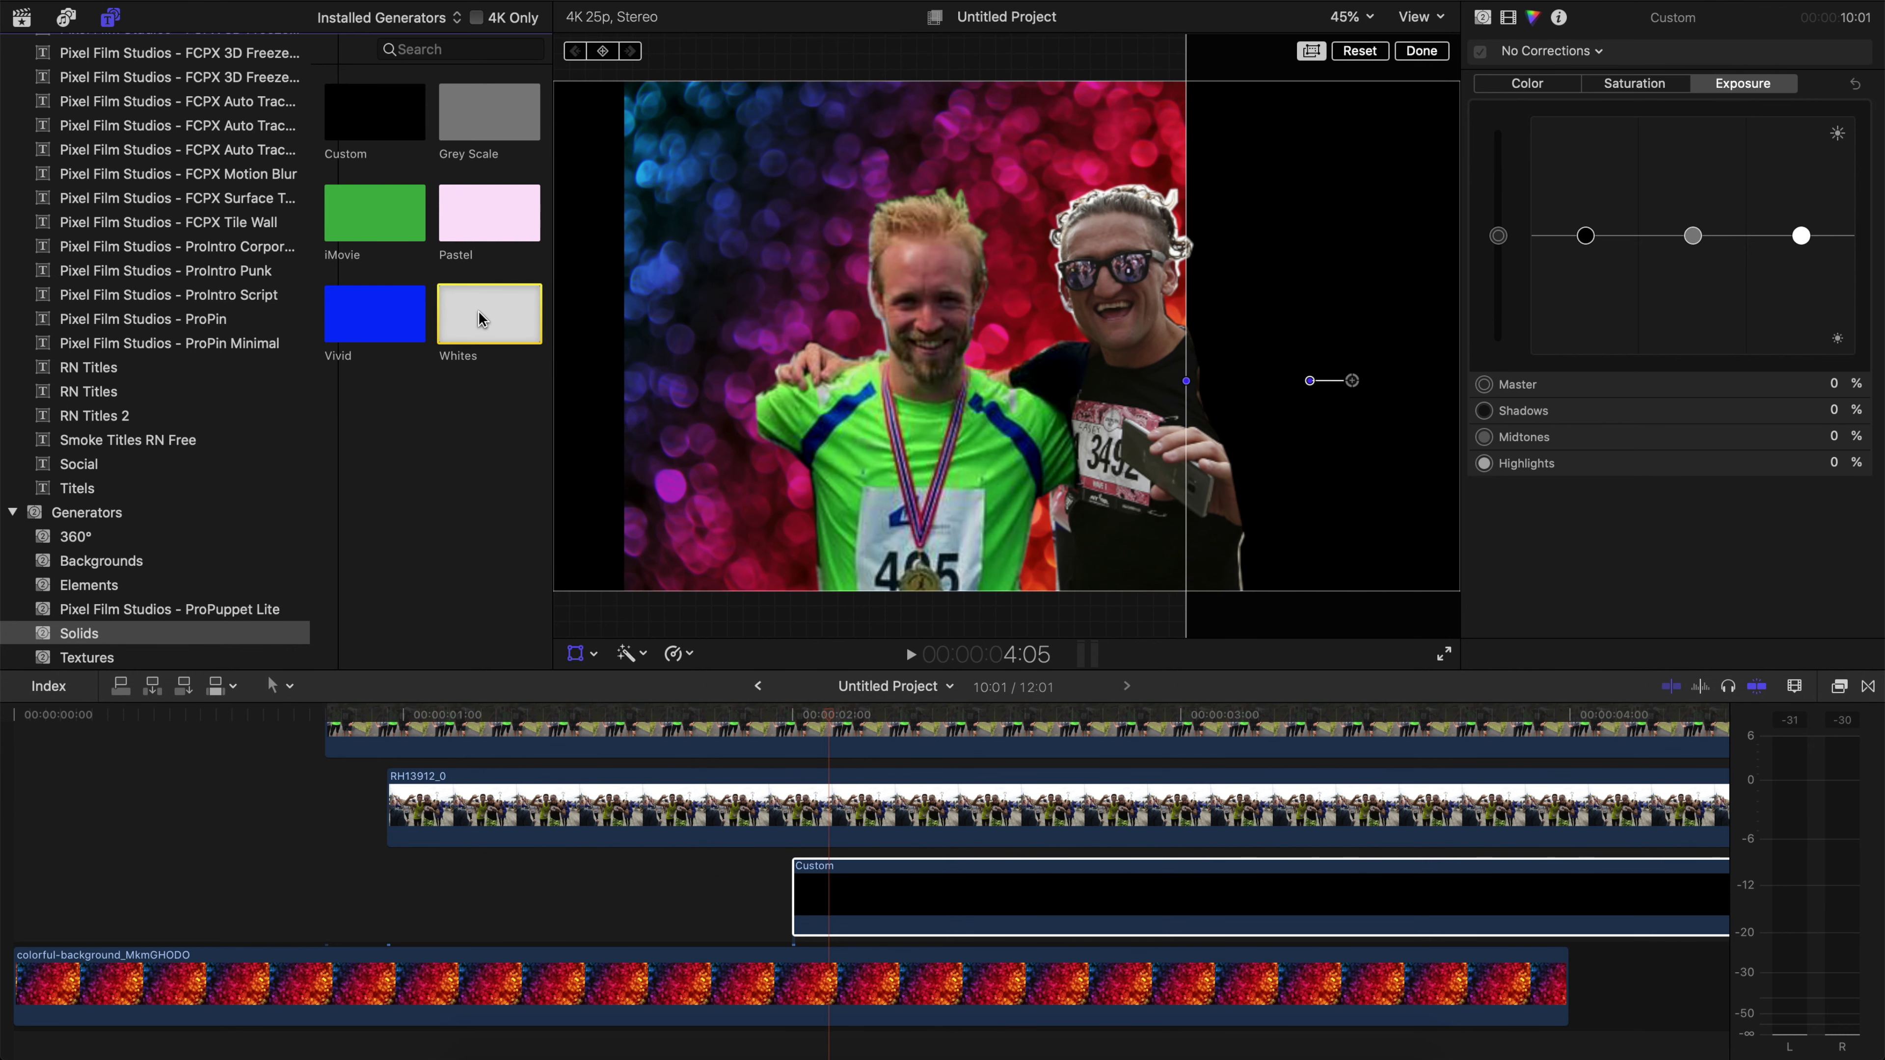
left_click_drag(479, 317, 797, 937)
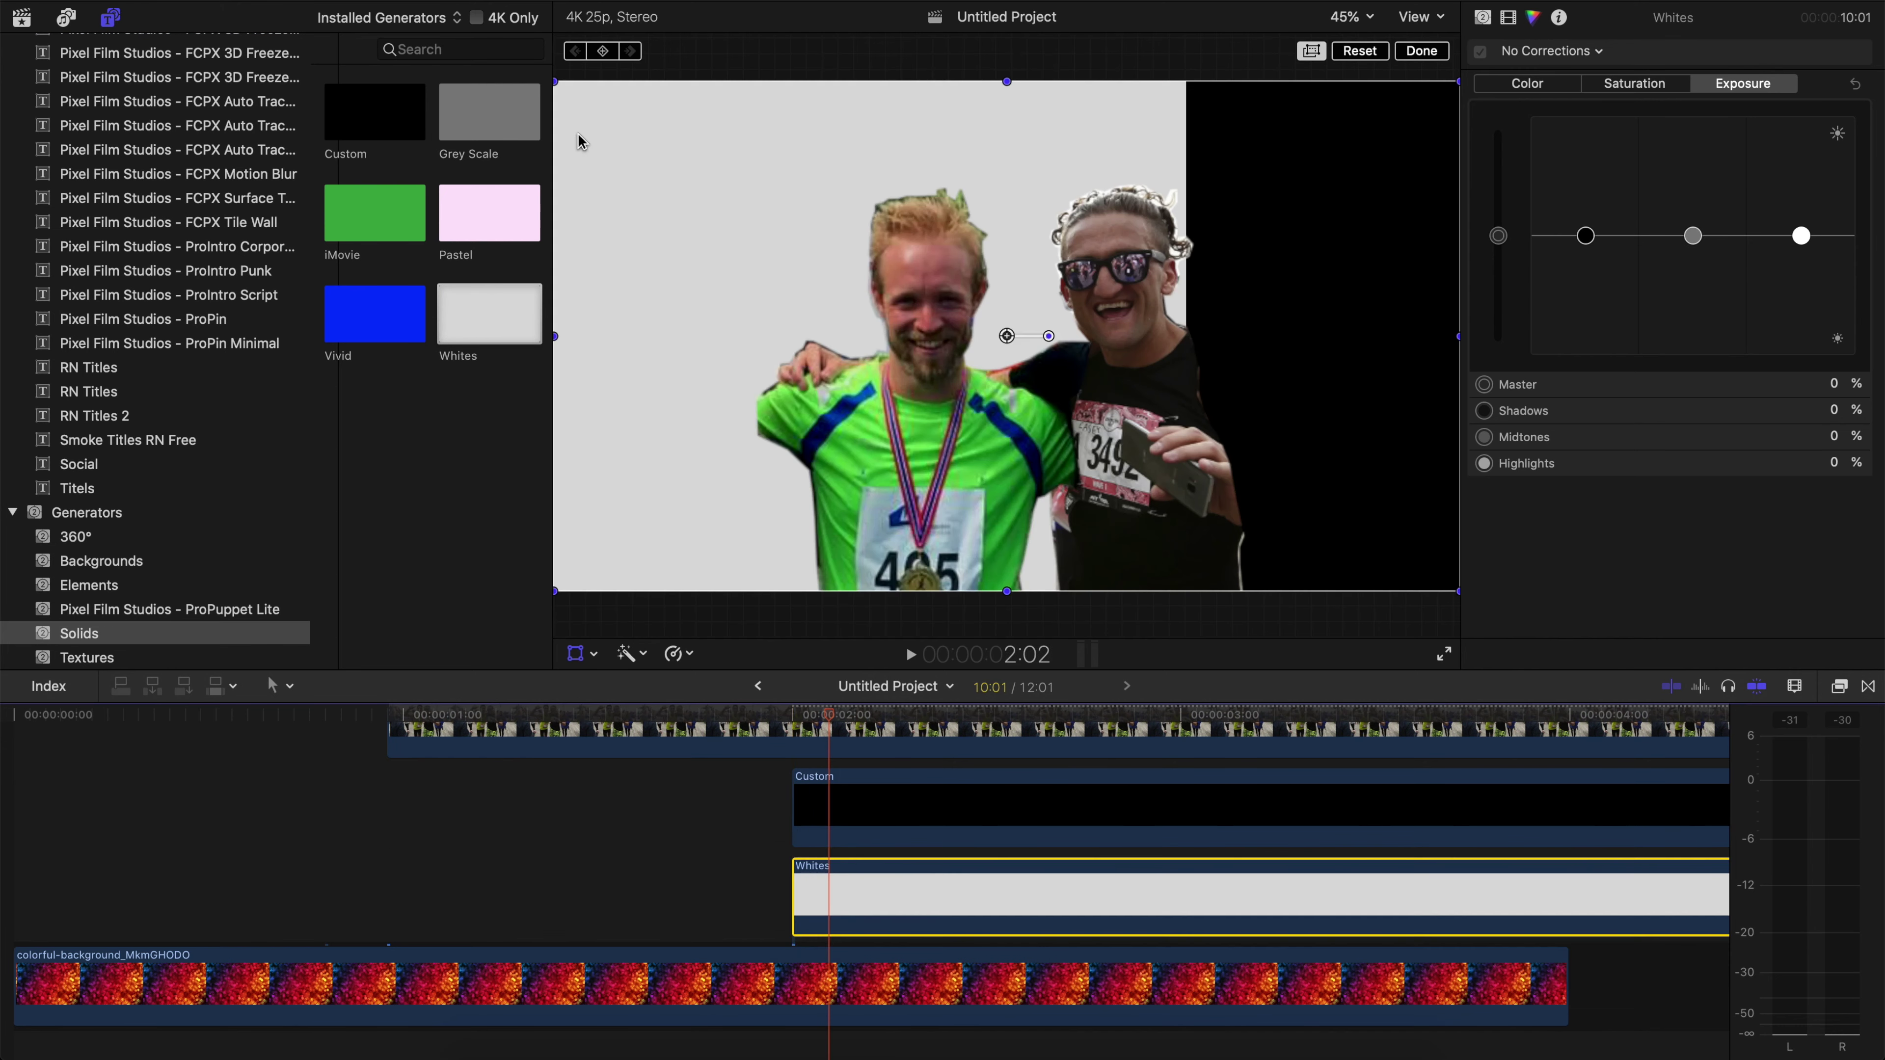
left_click_drag(1041, 889, 1027, 783)
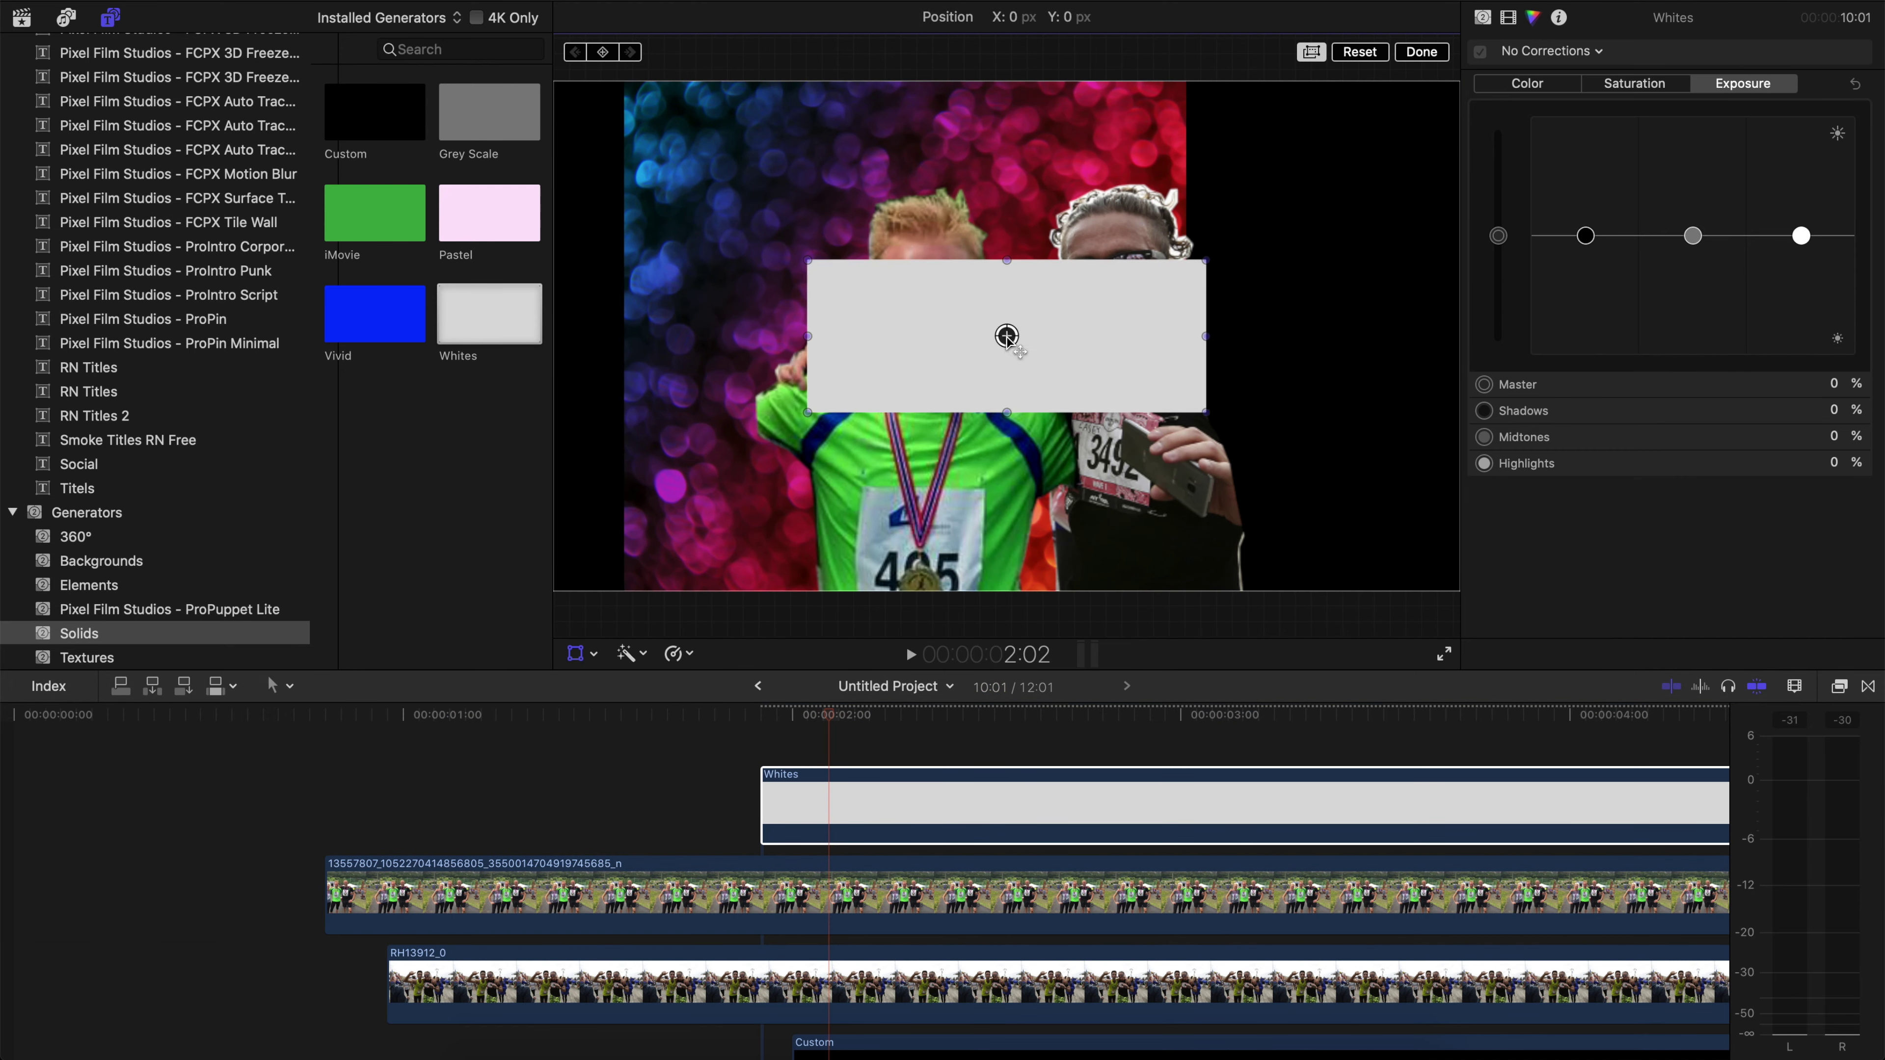
Step: Shrink the white solid into a wide, low box and fit it into the frame's lower right corner
left_click_drag(1006, 335, 1234, 525)
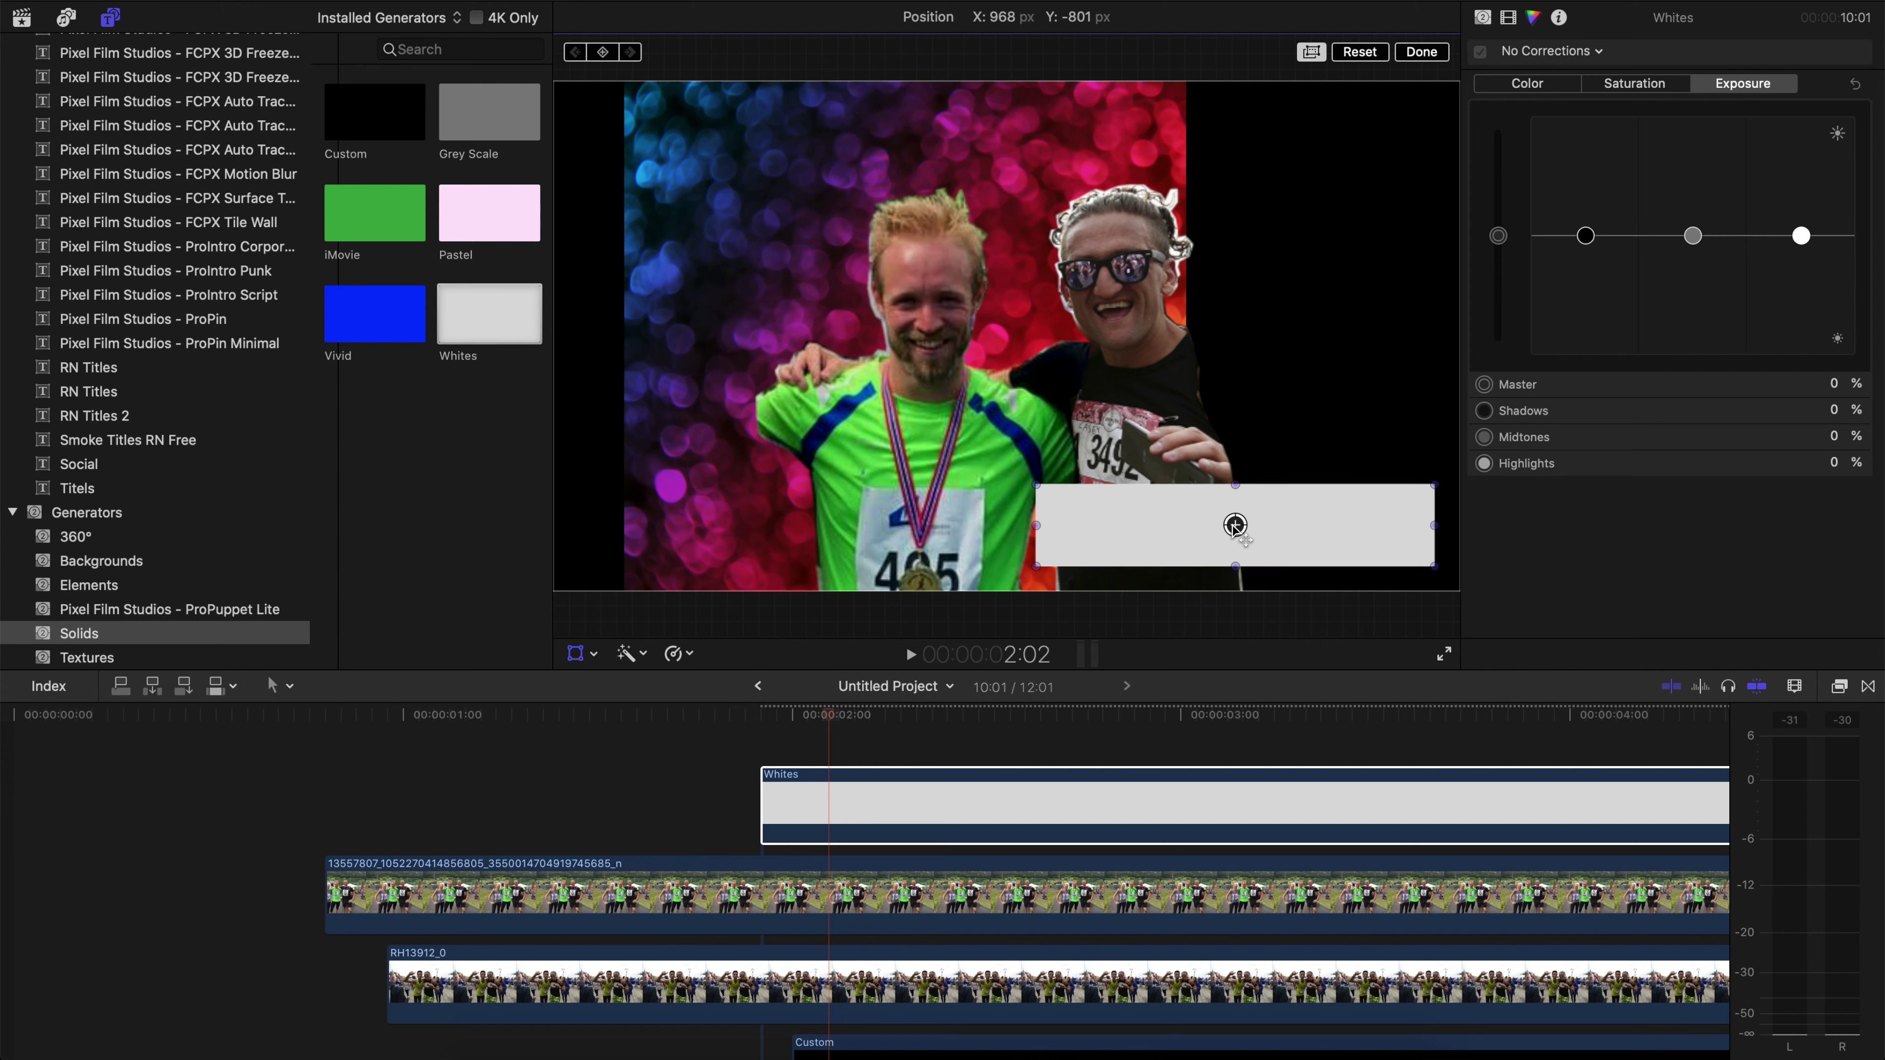
left_click_drag(1036, 566, 1006, 572)
left_click_drag(1107, 541, 1119, 558)
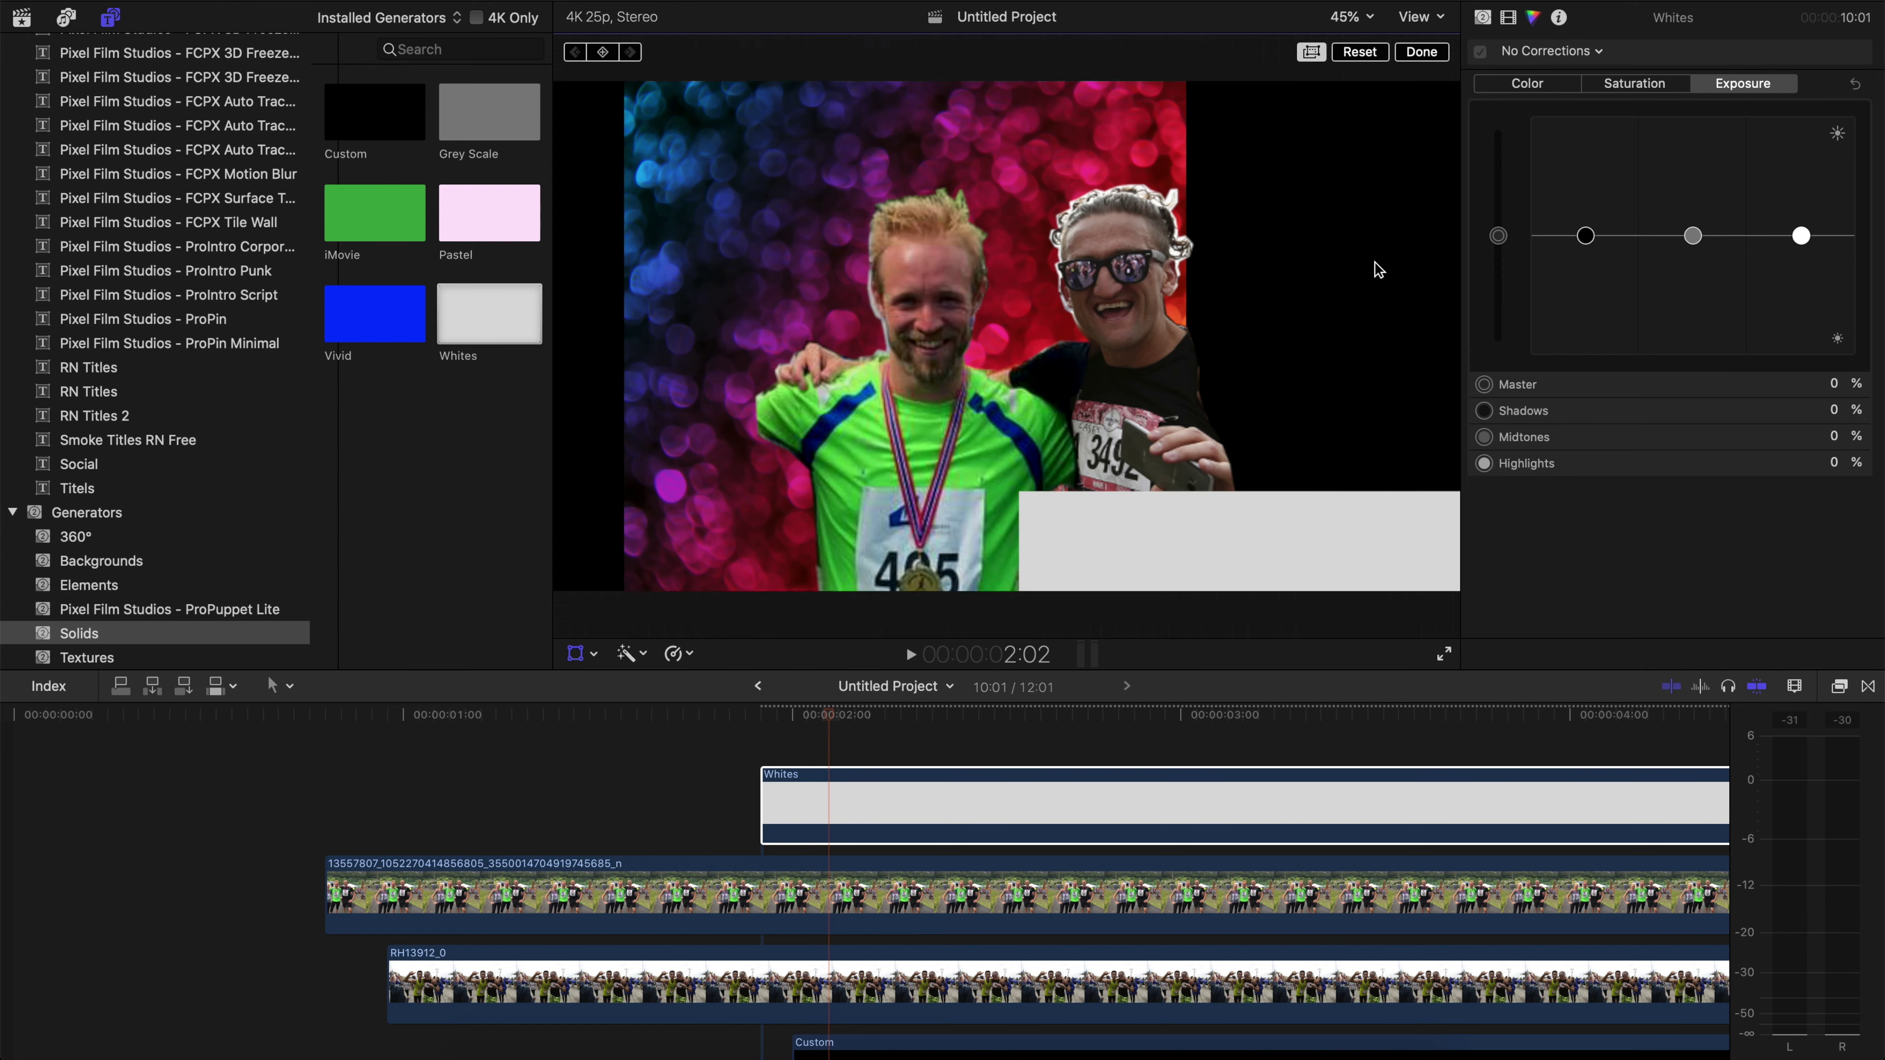
left_click(1066, 732)
left_click(1421, 52)
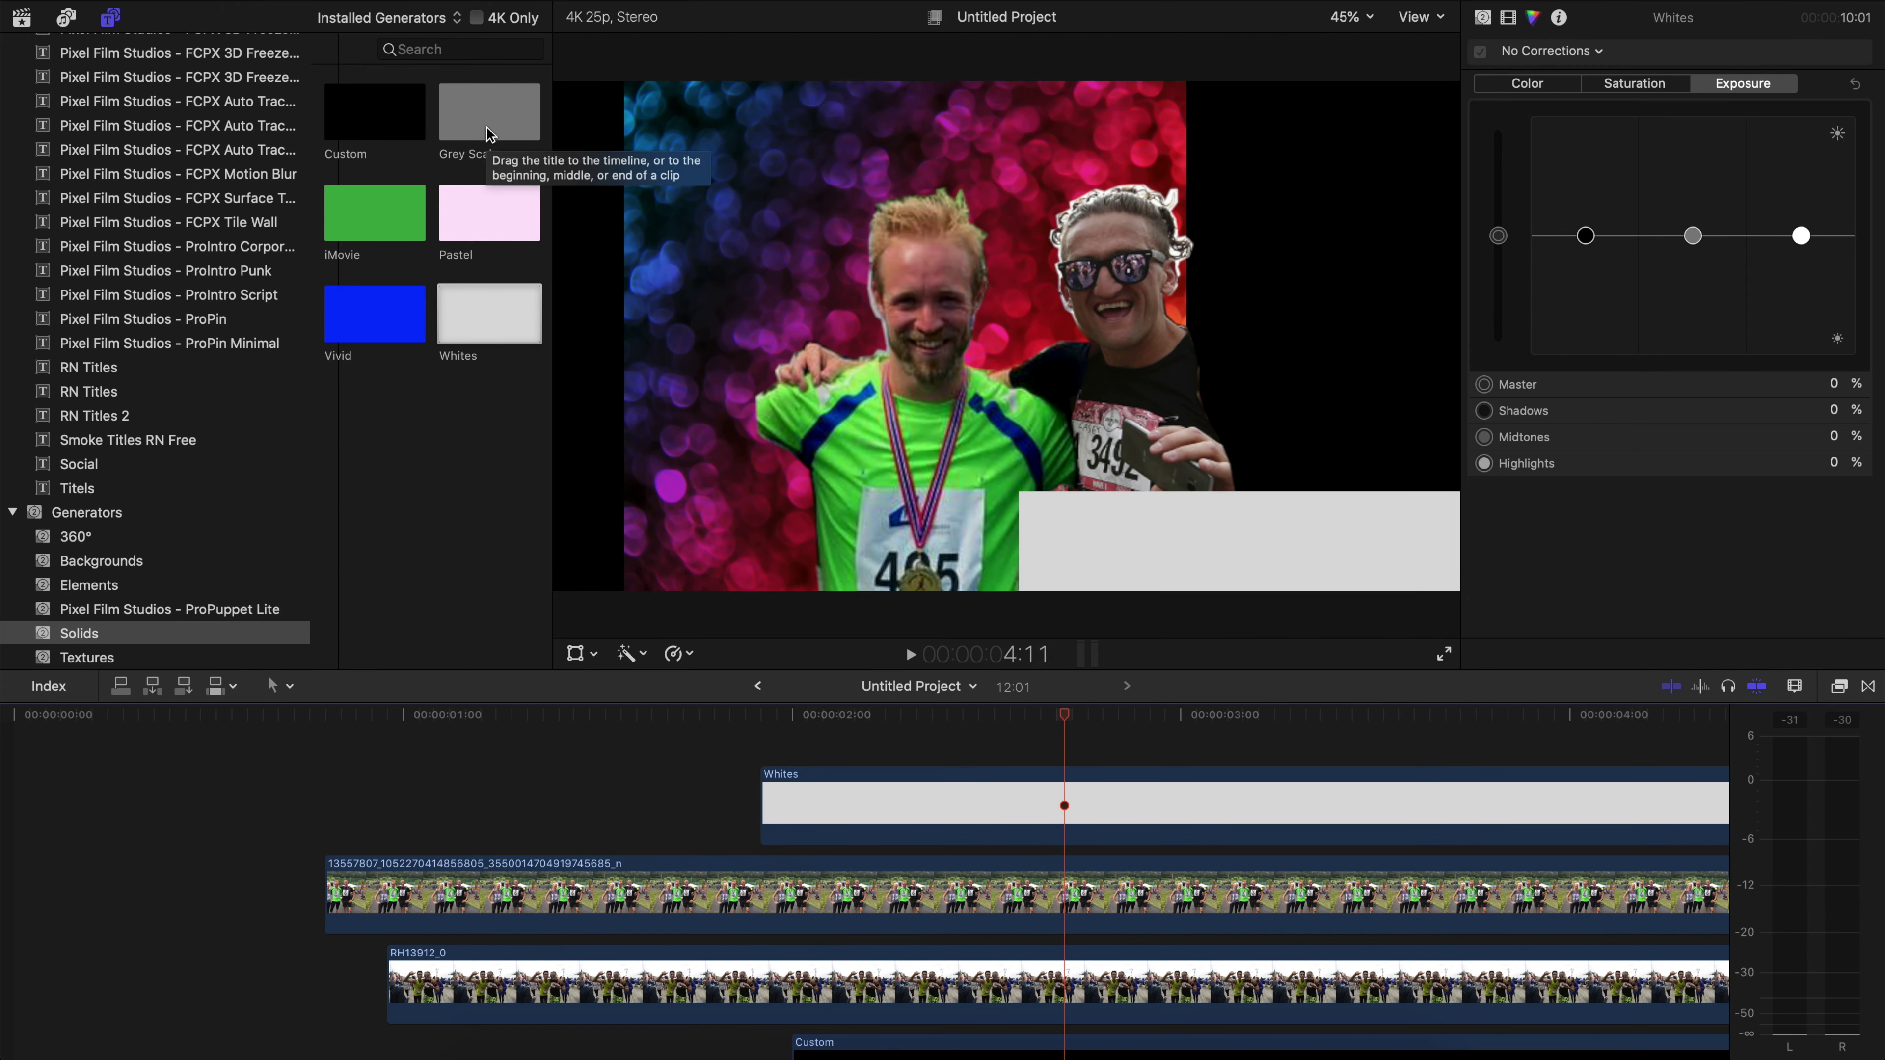
Step: Add a Grey Scale solid on top of the other clips and scale, rotate and move it into a slanted panel on the frame's left side
left_click_drag(488, 125, 766, 735)
key("shift+t")
left_click_drag(554, 81, 759, 324)
left_click_drag(1047, 336, 1035, 367)
left_click_drag(1128, 394, 694, 496)
left_click_drag(843, 526, 883, 540)
left_click_drag(600, 470, 584, 480)
left_click_drag(678, 536, 690, 459)
left_click_drag(816, 588, 854, 629)
key("shift+t")
Step: Lower the upper edge of the black Custom solid to about mid-frame, just above the white box
scroll(1373, 853, "down", 5)
left_click(1373, 889)
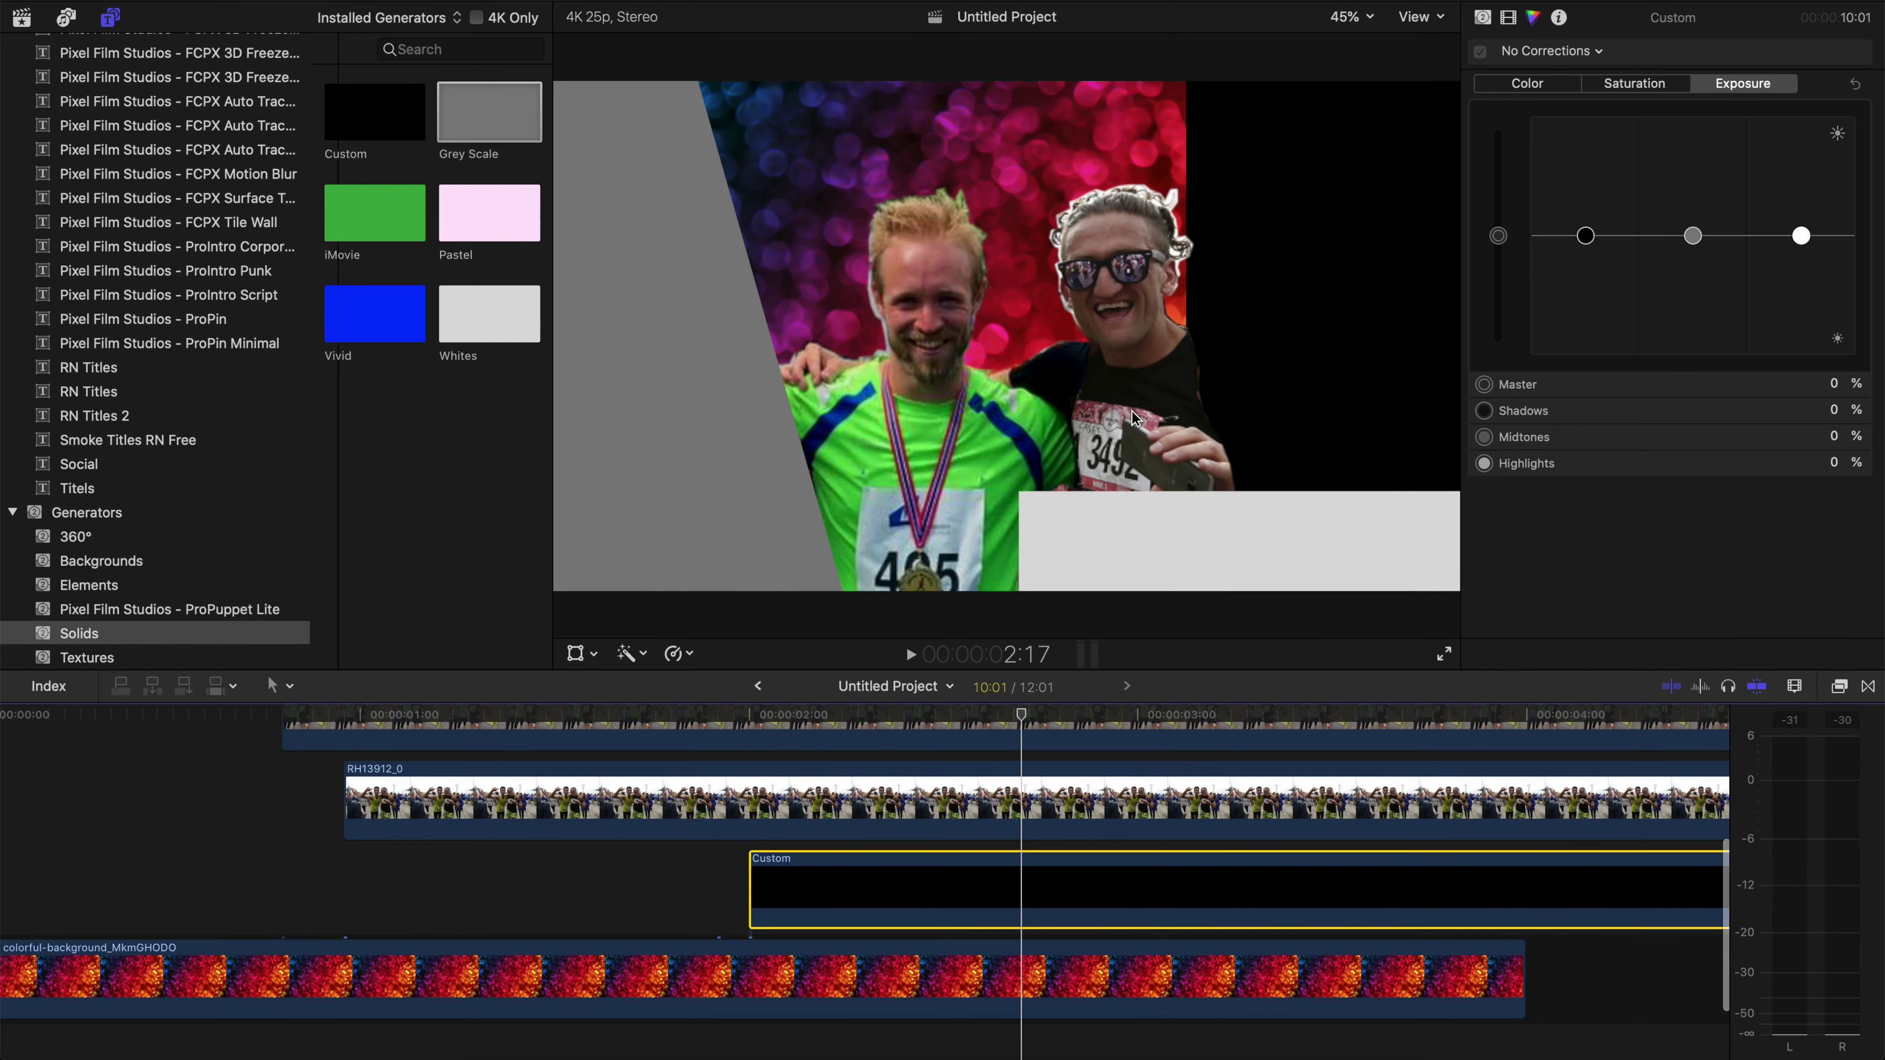
key("shift+t")
left_click(1350, 16)
left_click(1354, 84)
left_click_drag(1204, 140, 1210, 299)
left_click_drag(1199, 361, 1203, 397)
key("shift+t")
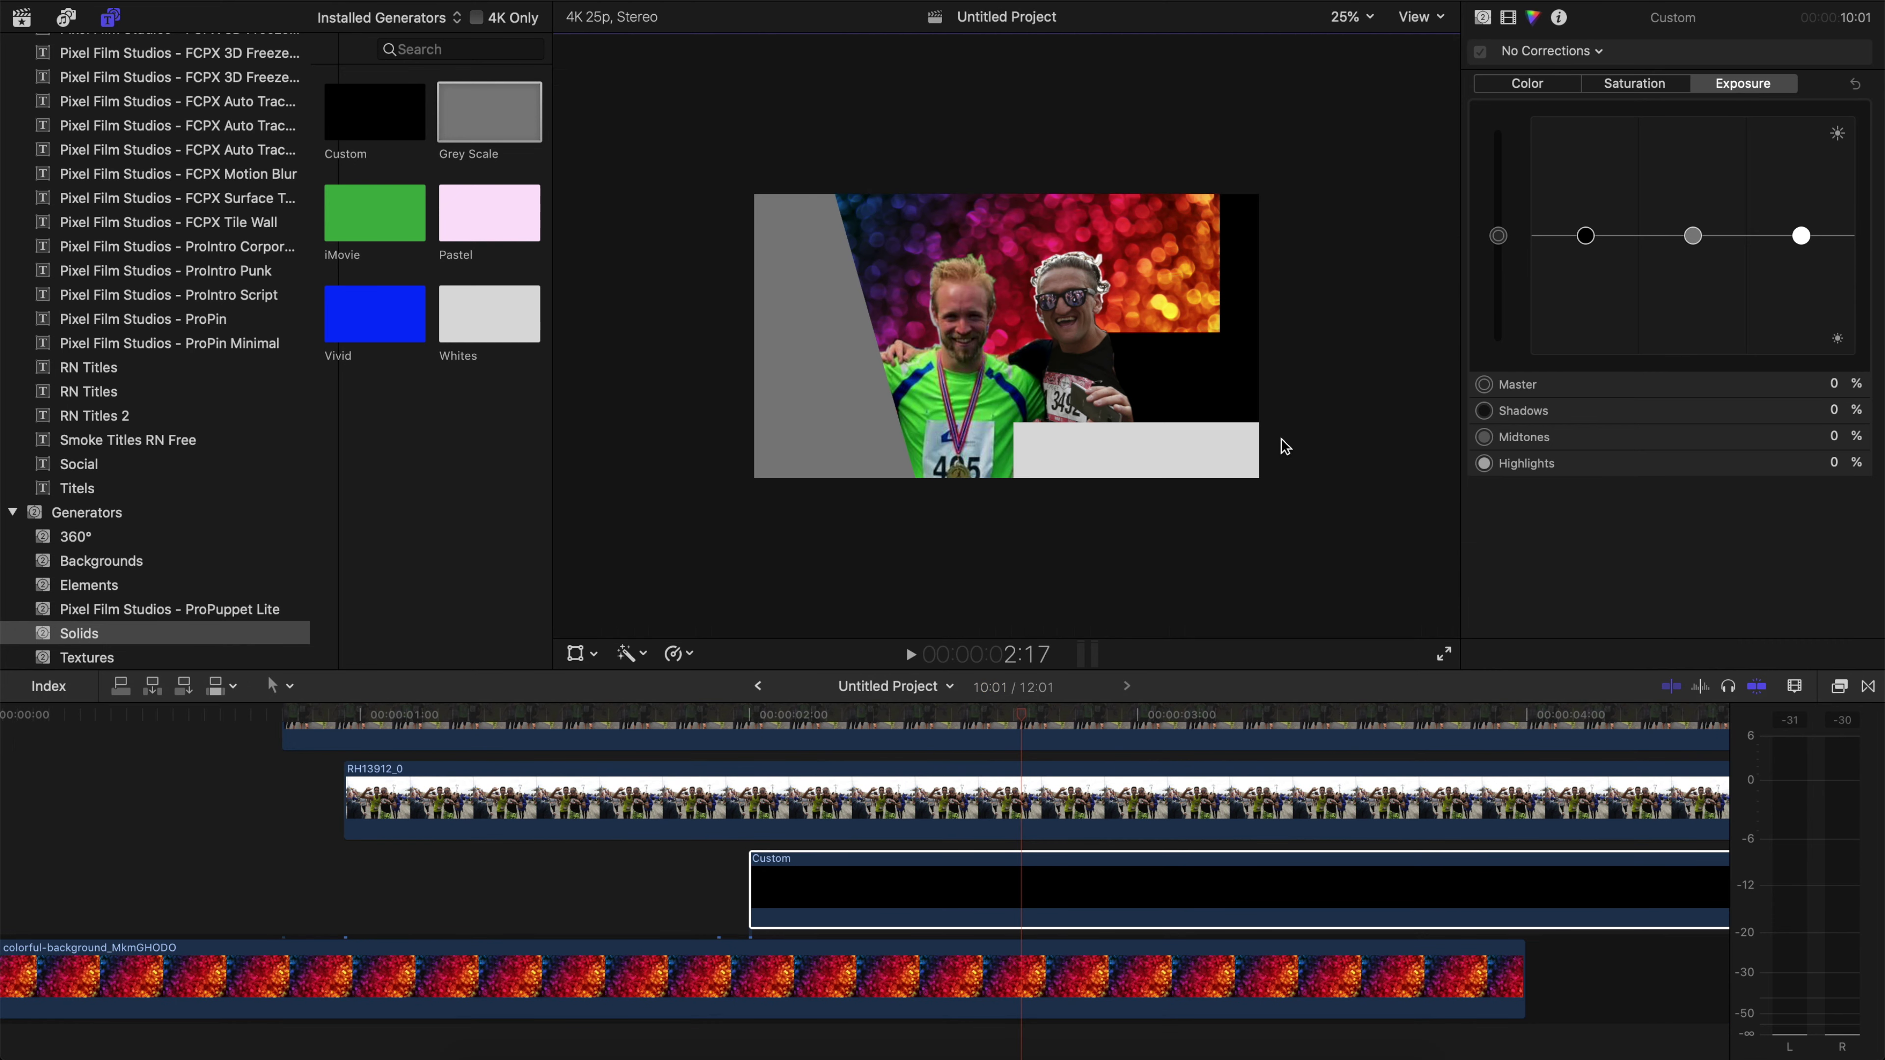
left_click(1350, 16)
left_click(1350, 43)
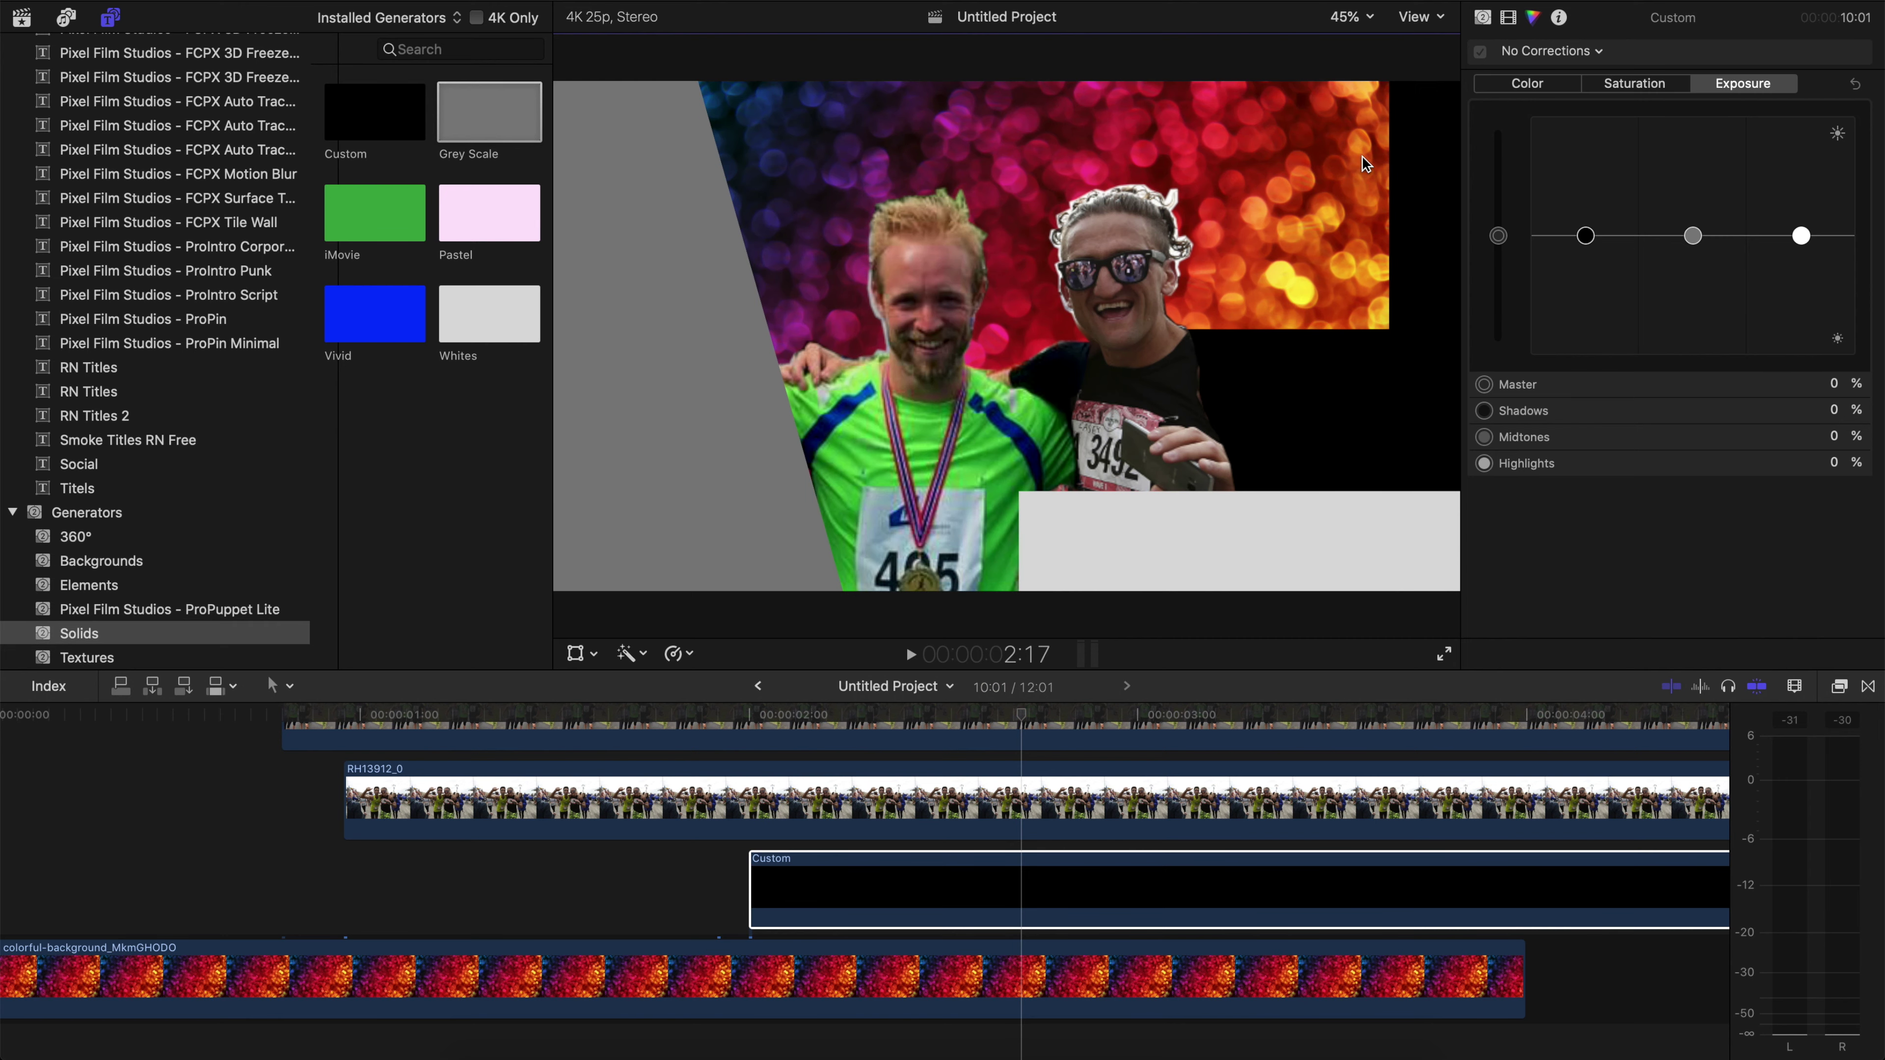
Step: Scale up the colorful-background clip until it fills the frame's full width
left_click(1073, 959)
key("shift+t")
left_click_drag(1389, 81, 1512, 47)
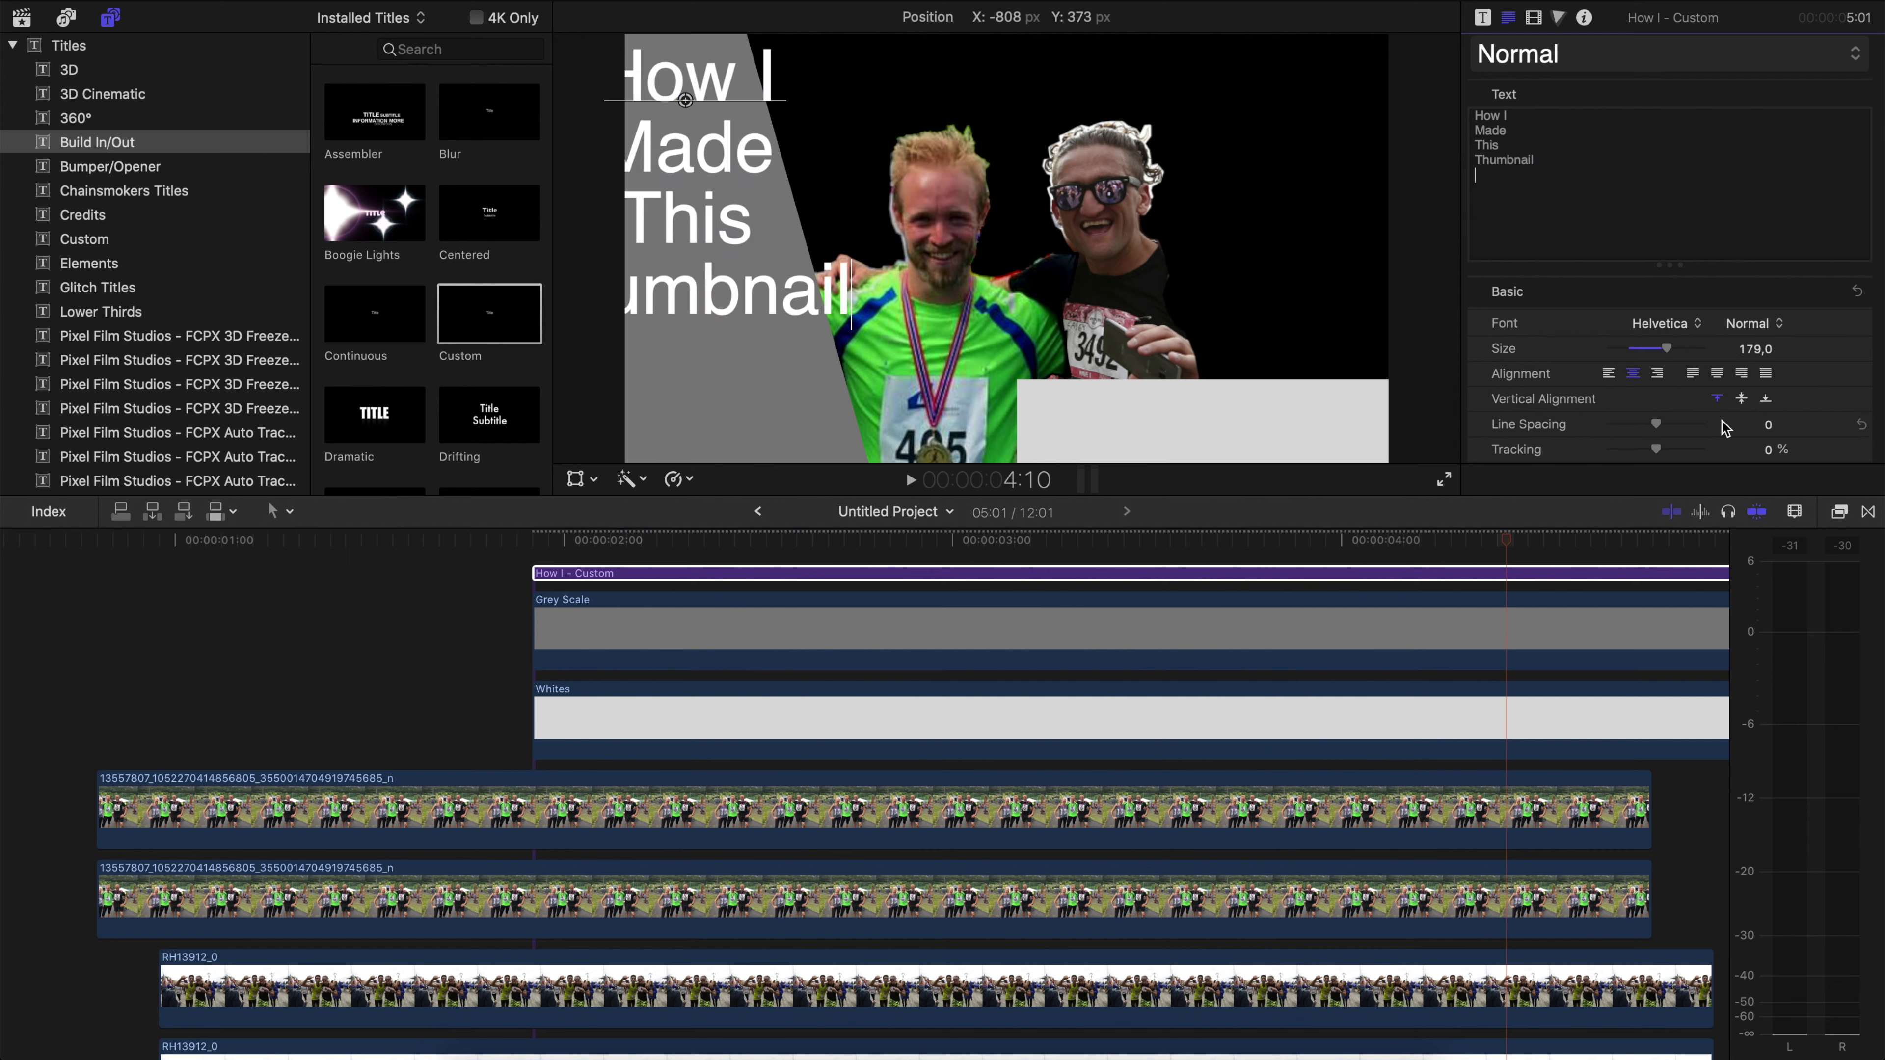
scroll(1724, 429, "down", 3)
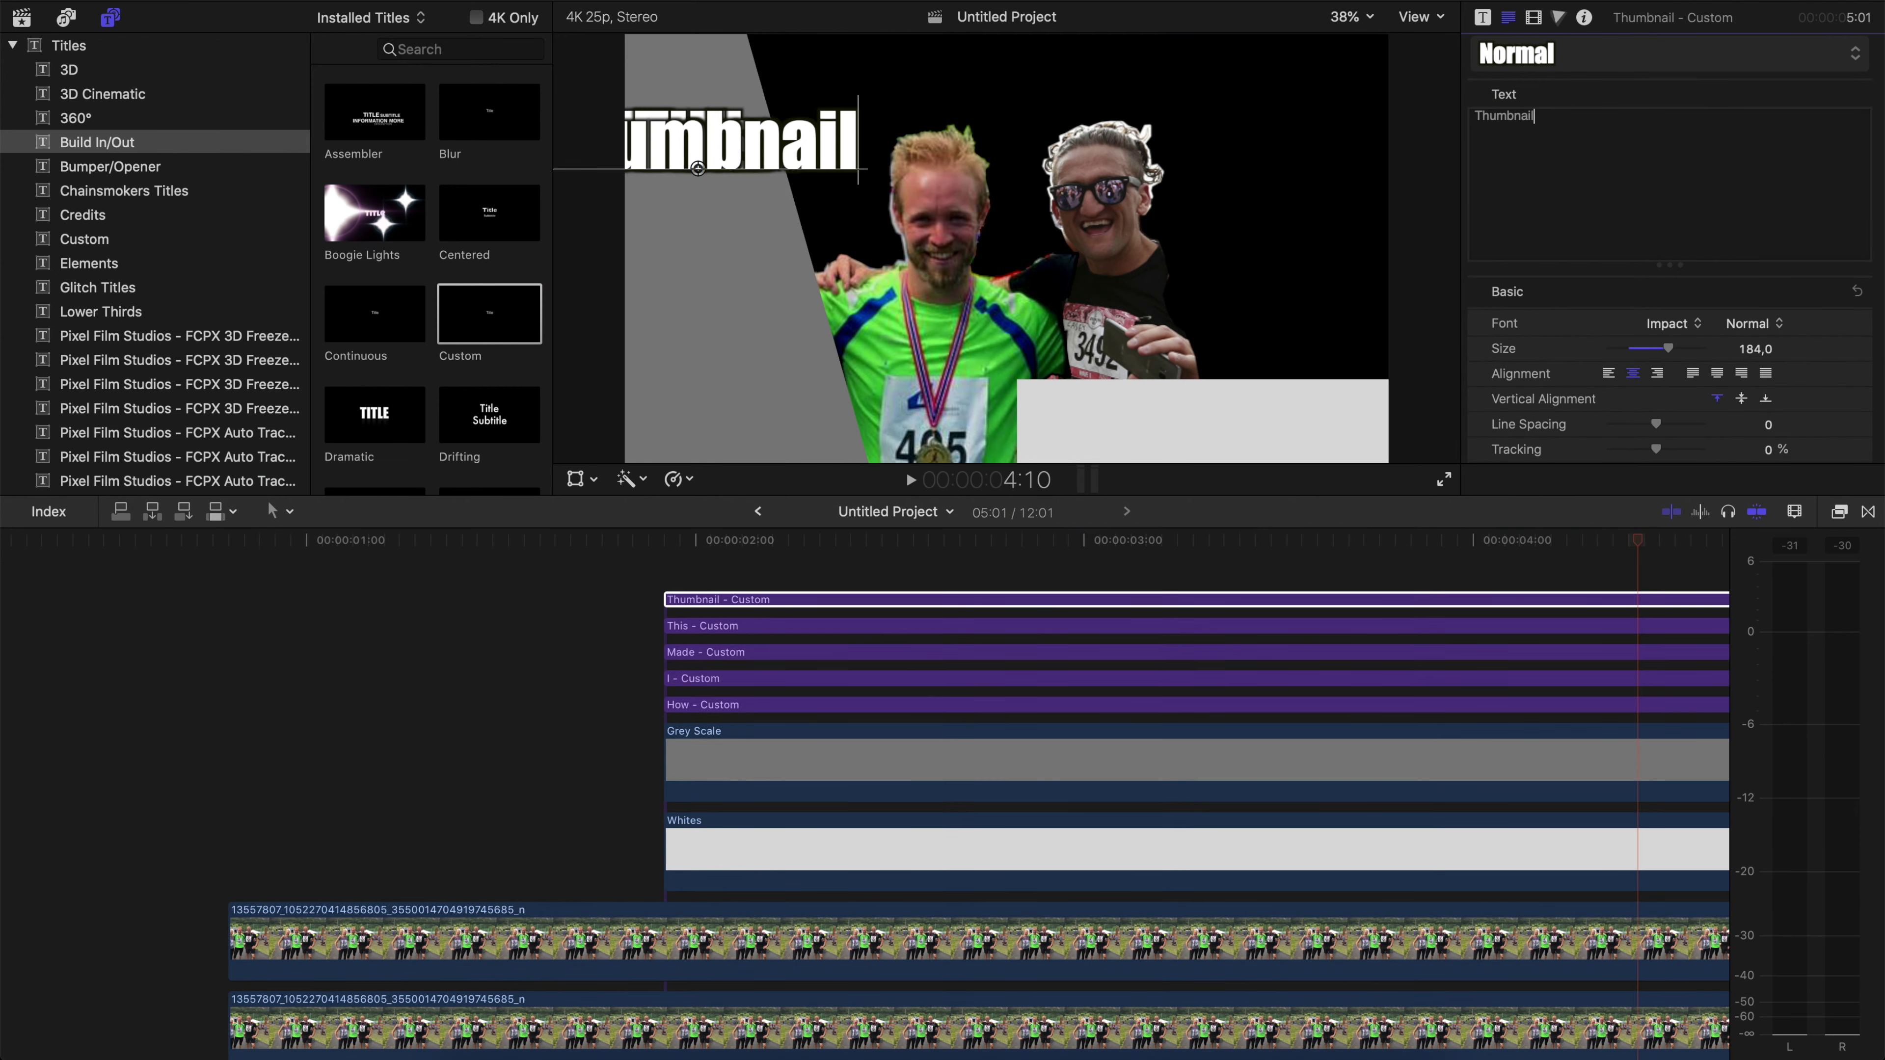
Step: Stack the title words How, I, Made, This and Thumbnail down the grey panel
left_click(780, 630)
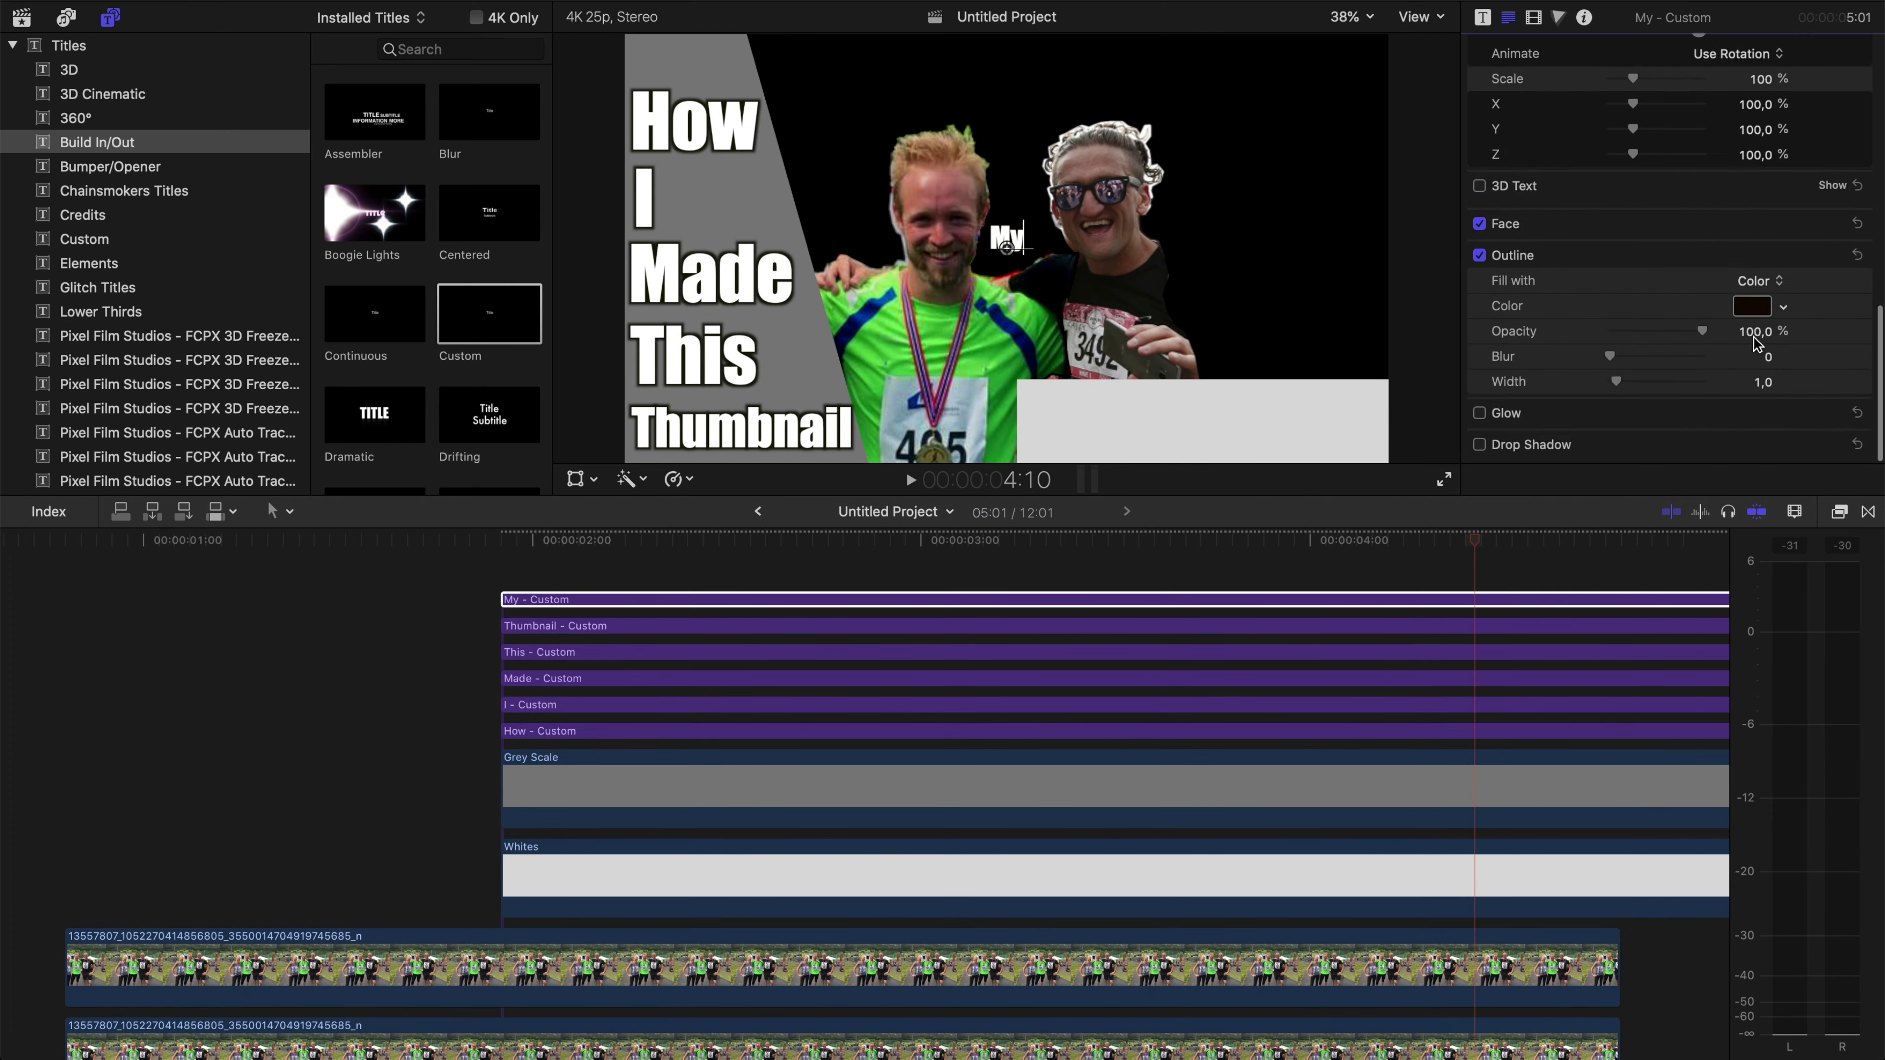
left_click(1785, 282)
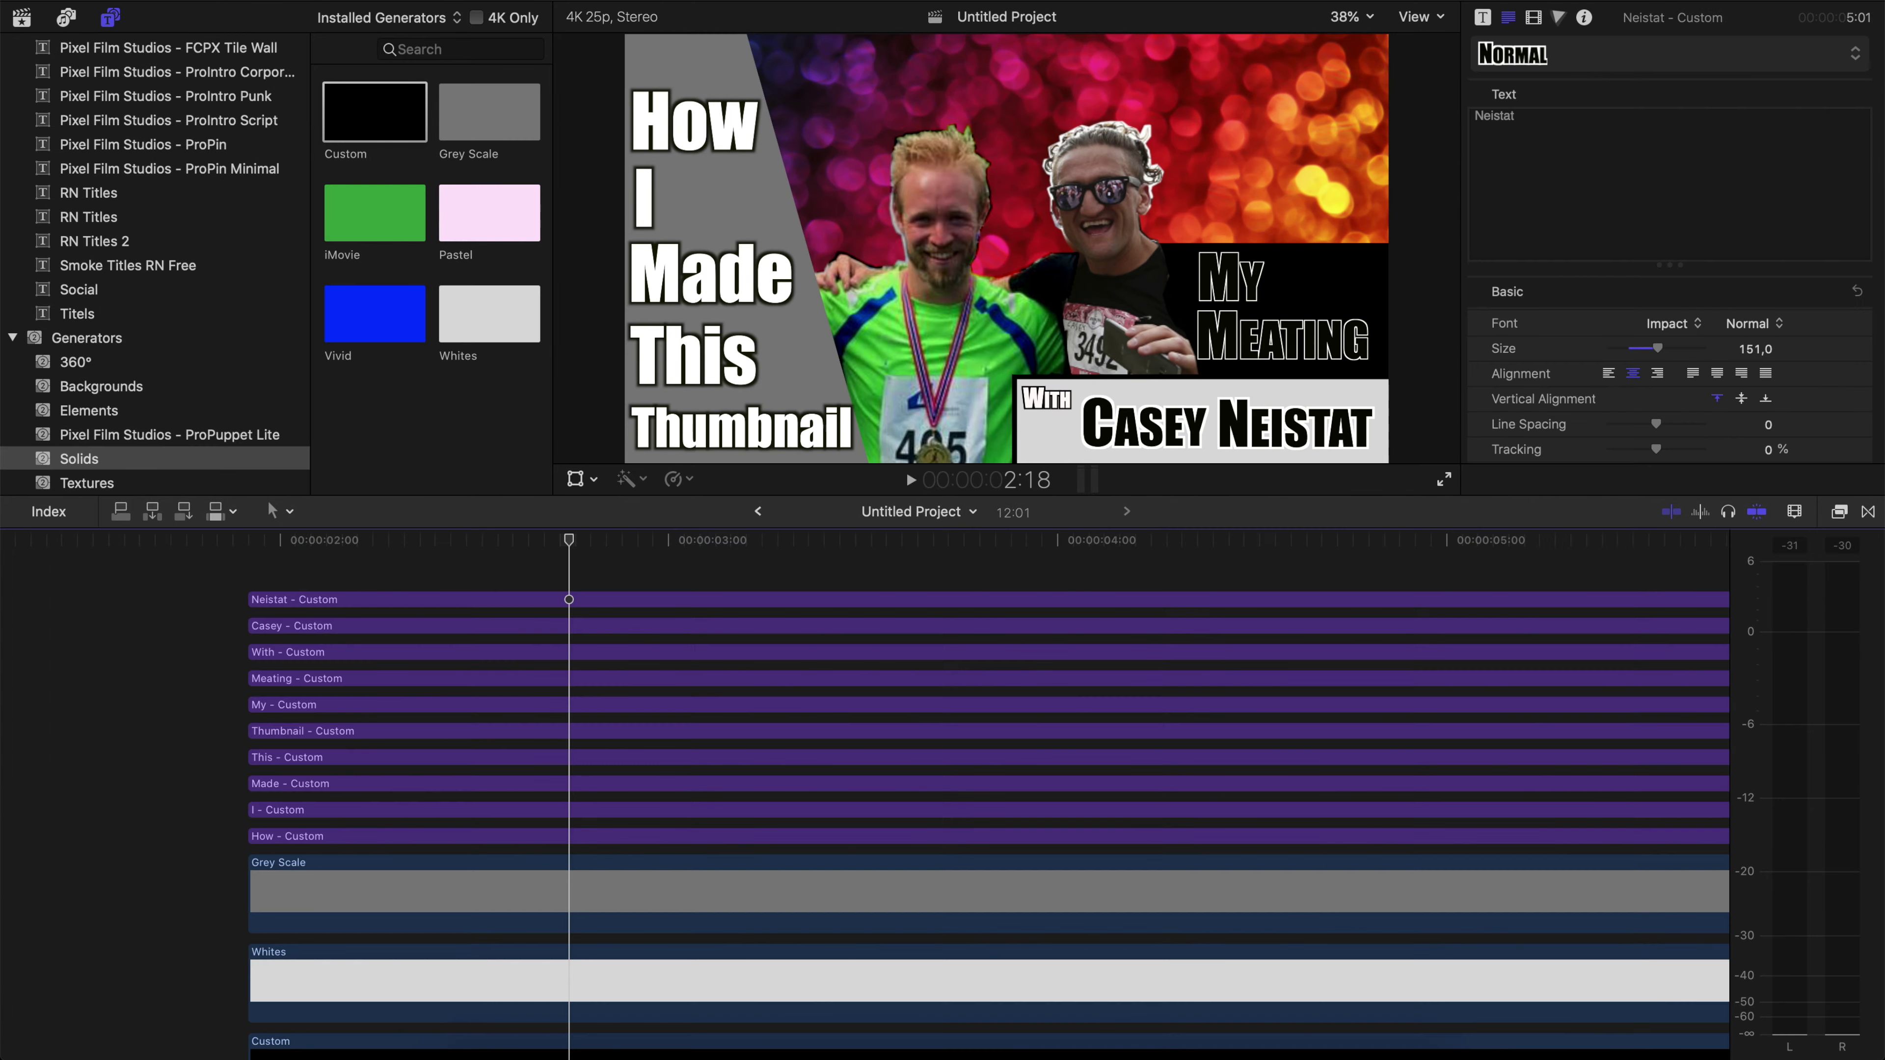
Step: Save the current frame to the Desktop as a JPG image named "How to make thumbnail in FCPX"
left_click(1847, 3)
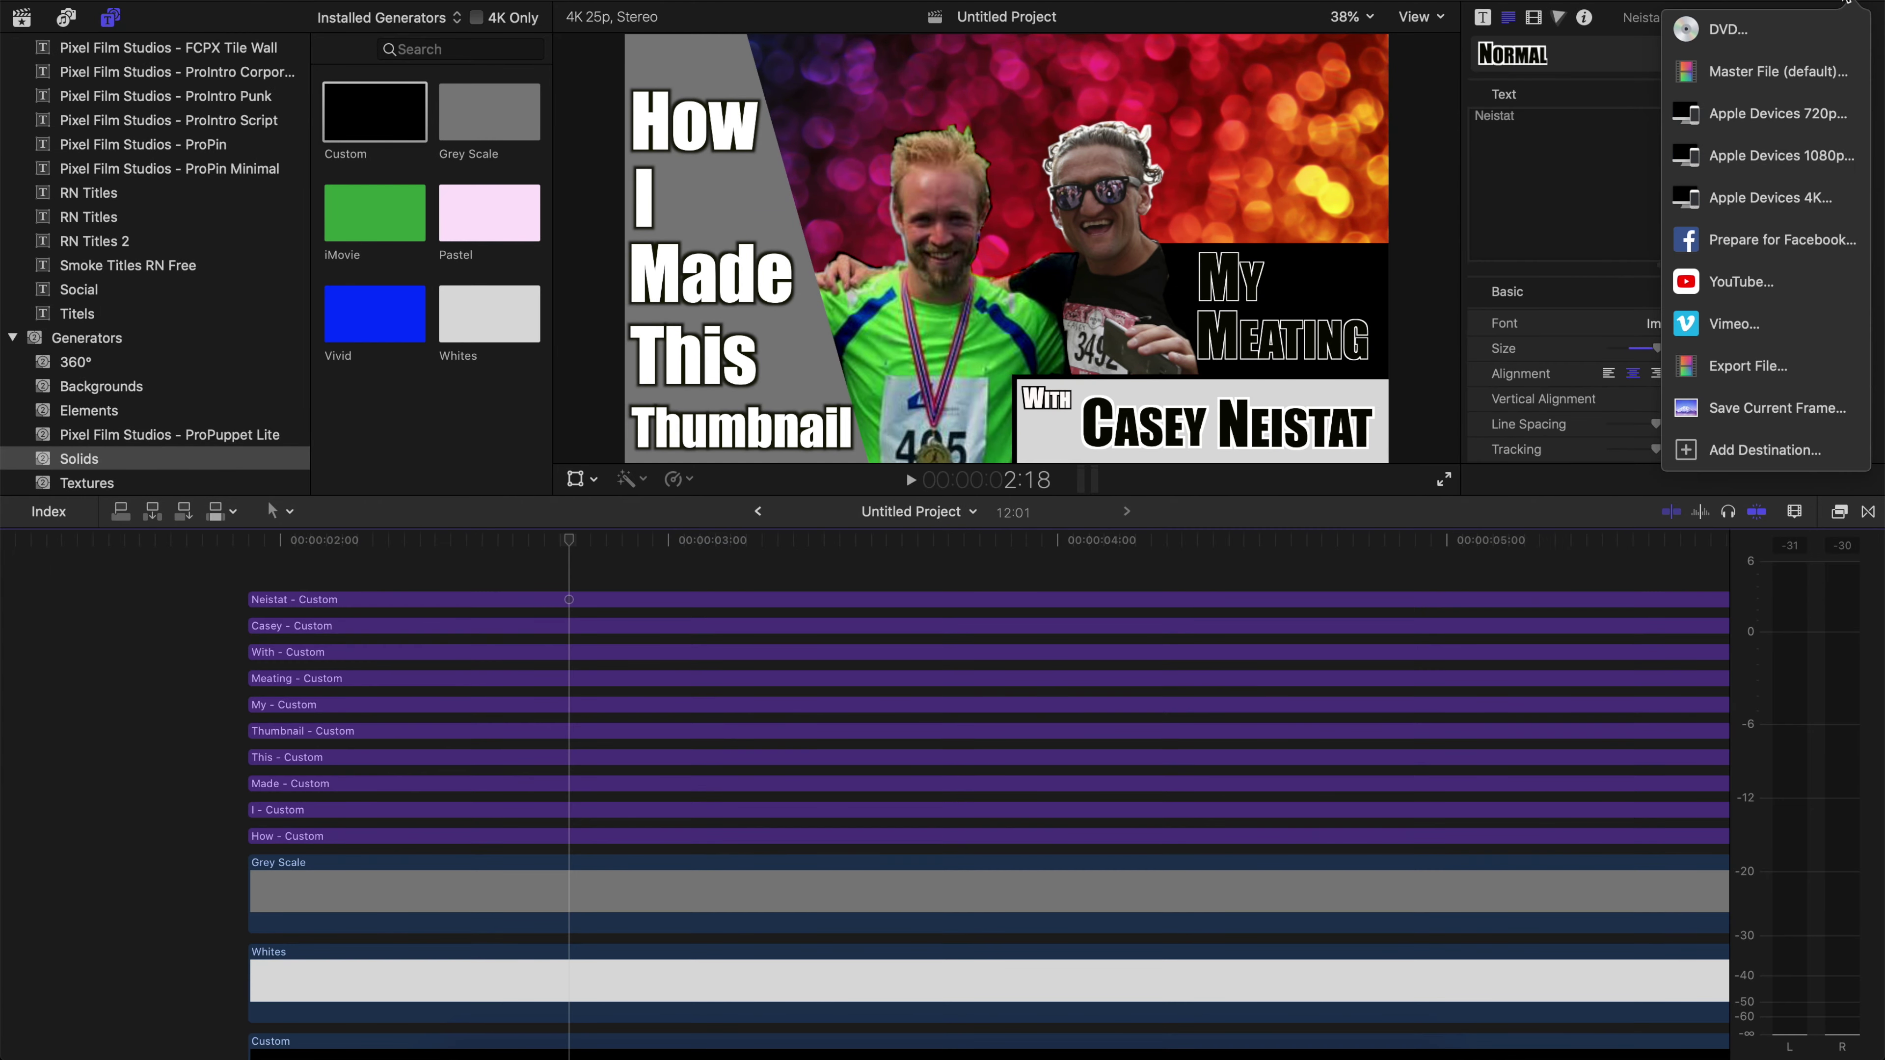
left_click(1753, 407)
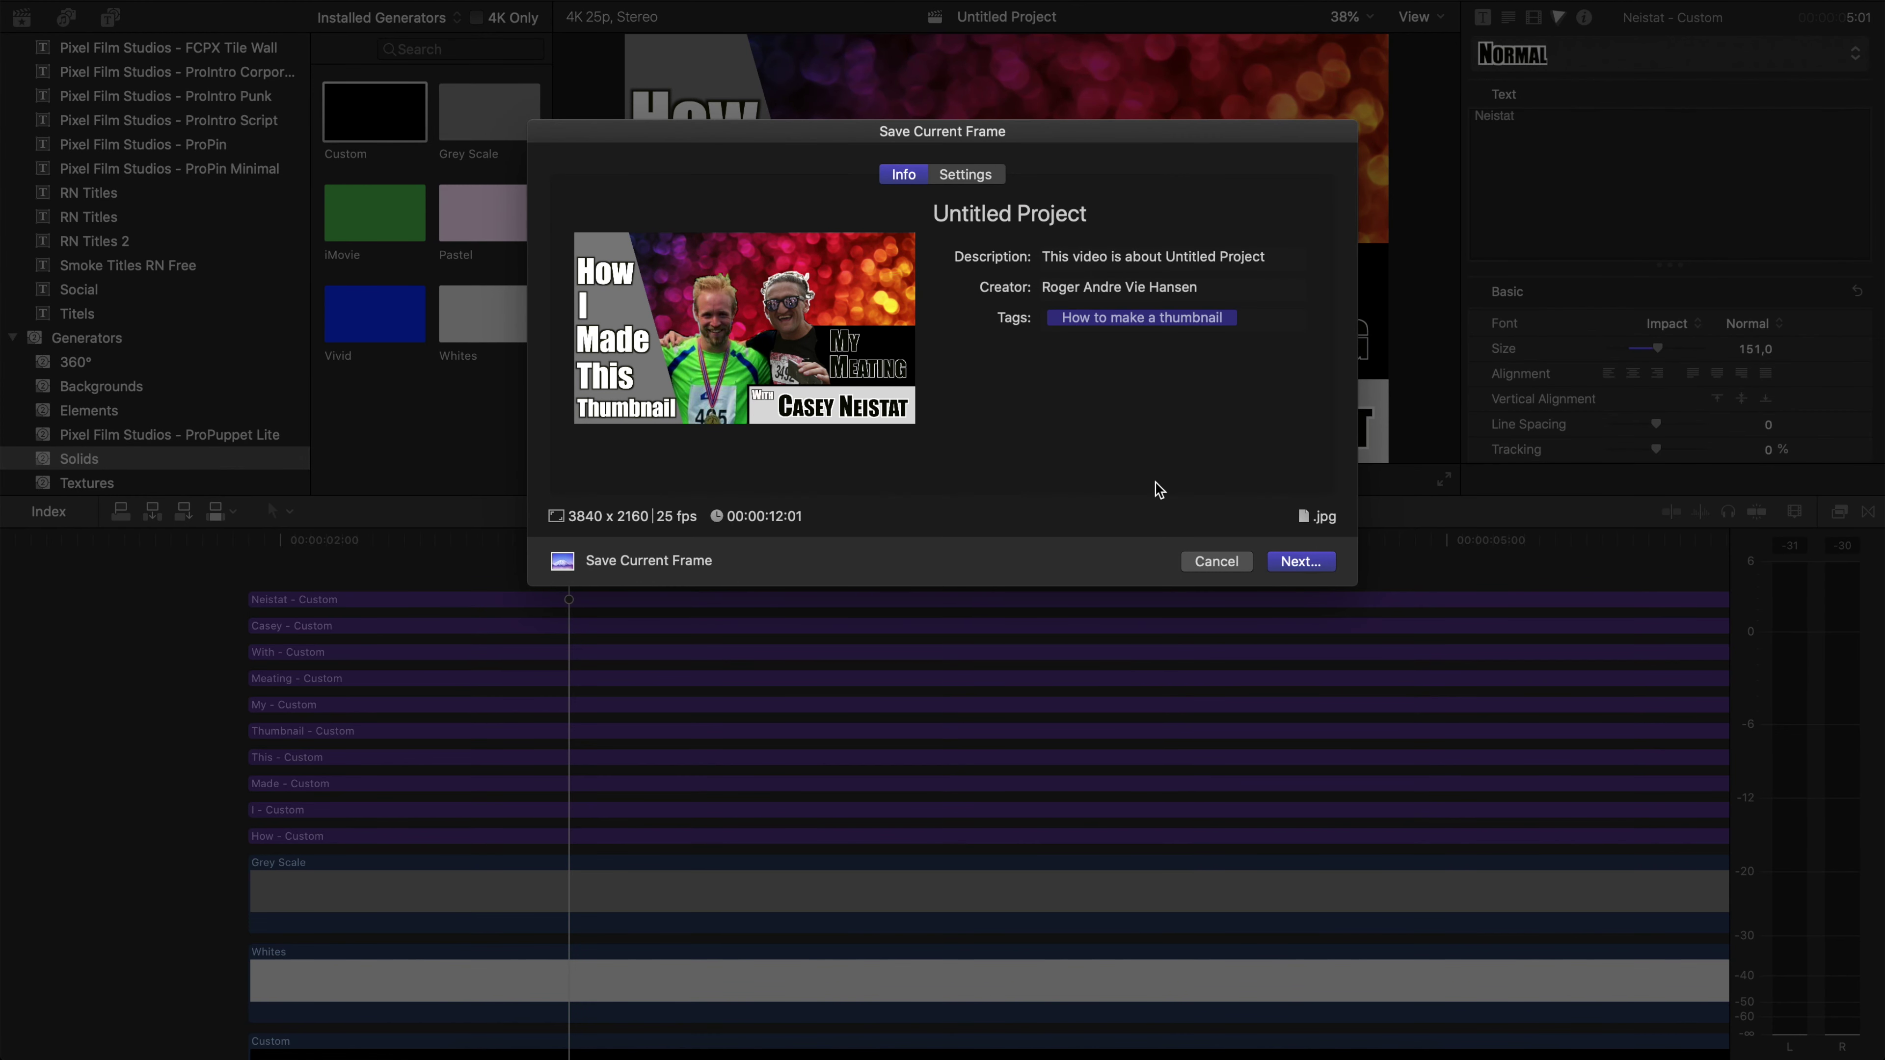
left_click(1301, 562)
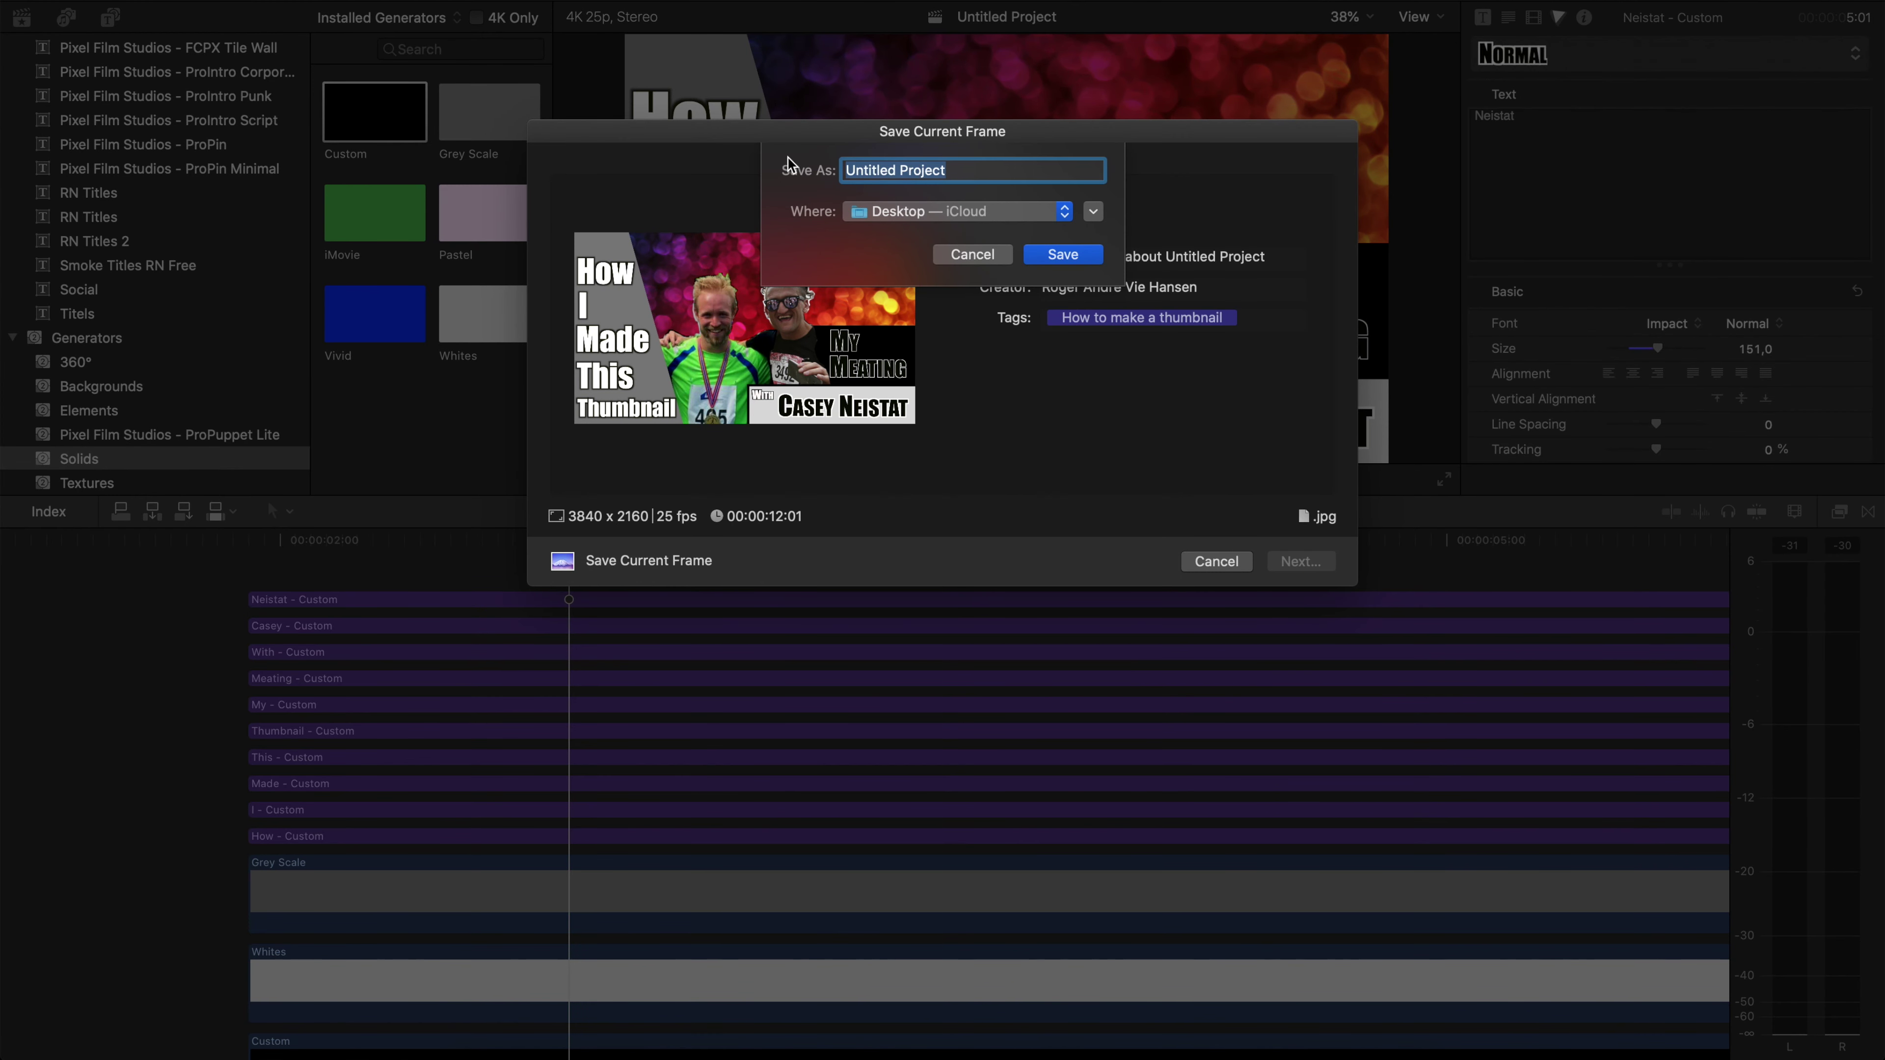
type("How to make thumbnail in")
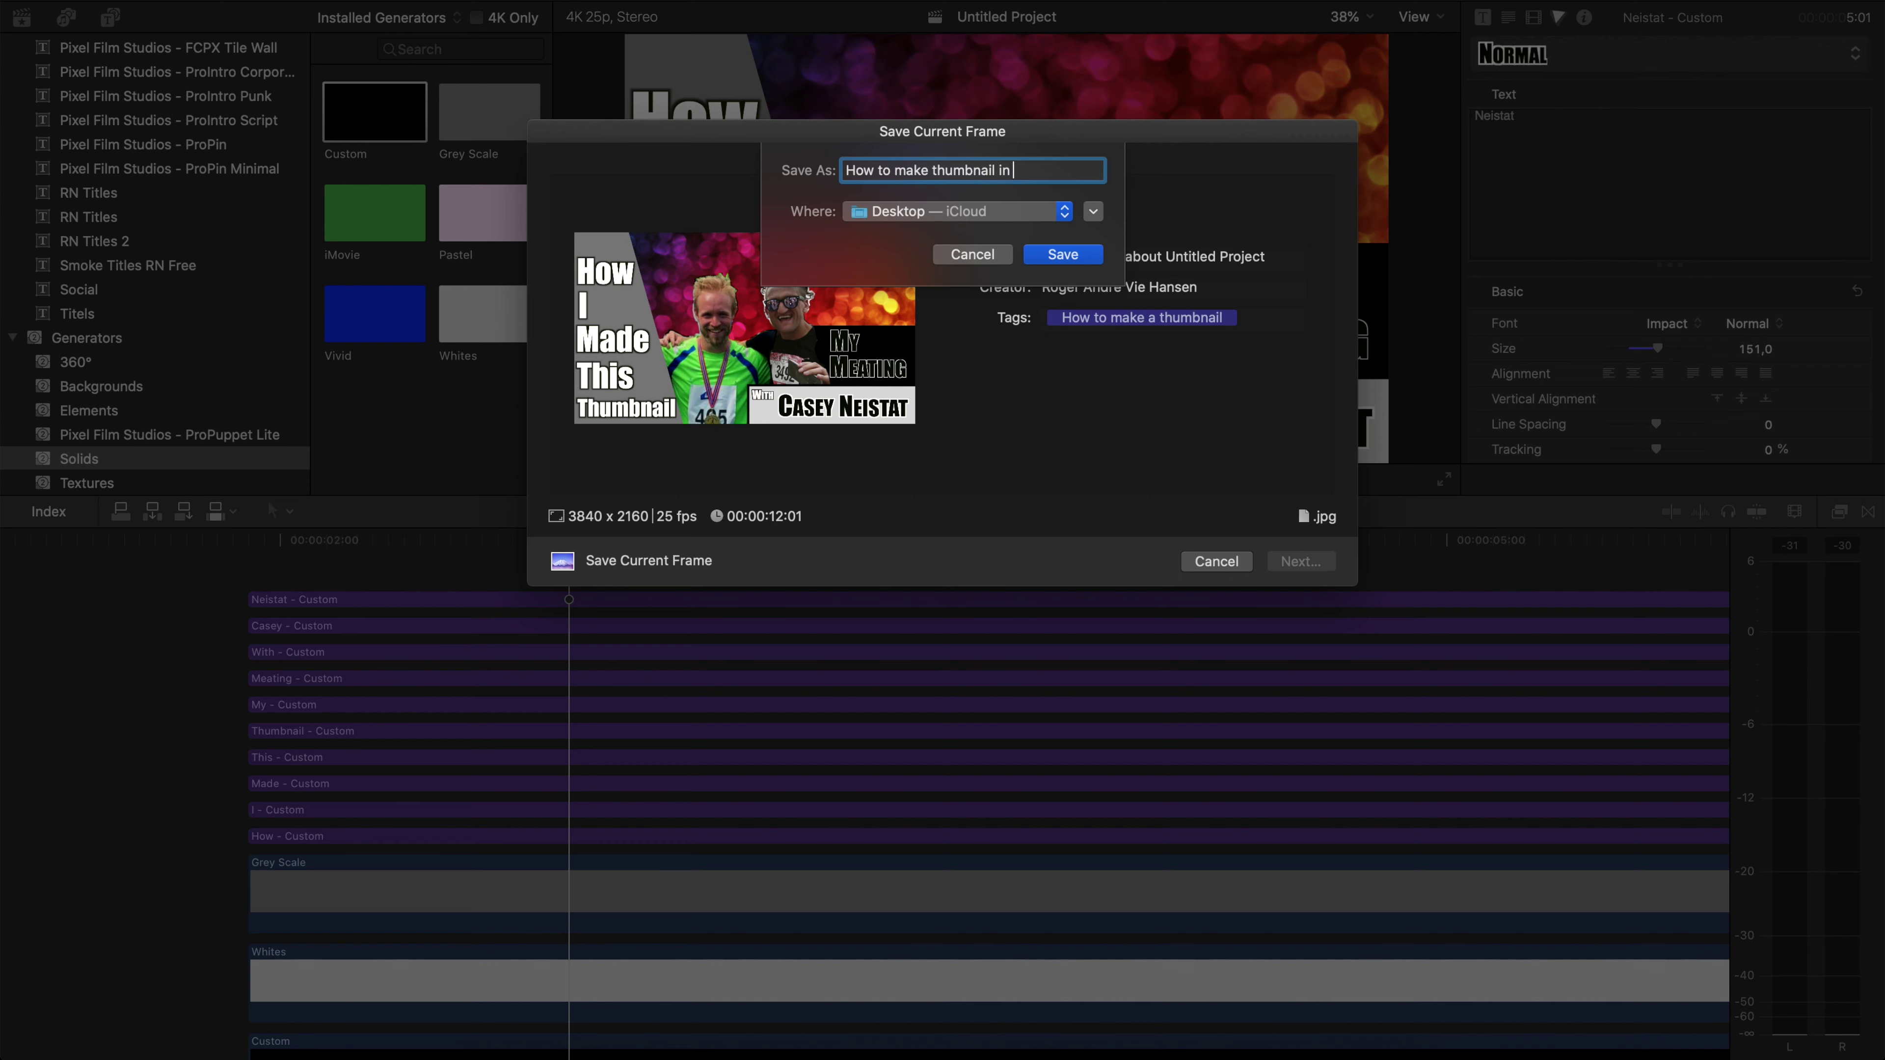
type("FCPX")
left_click(1063, 255)
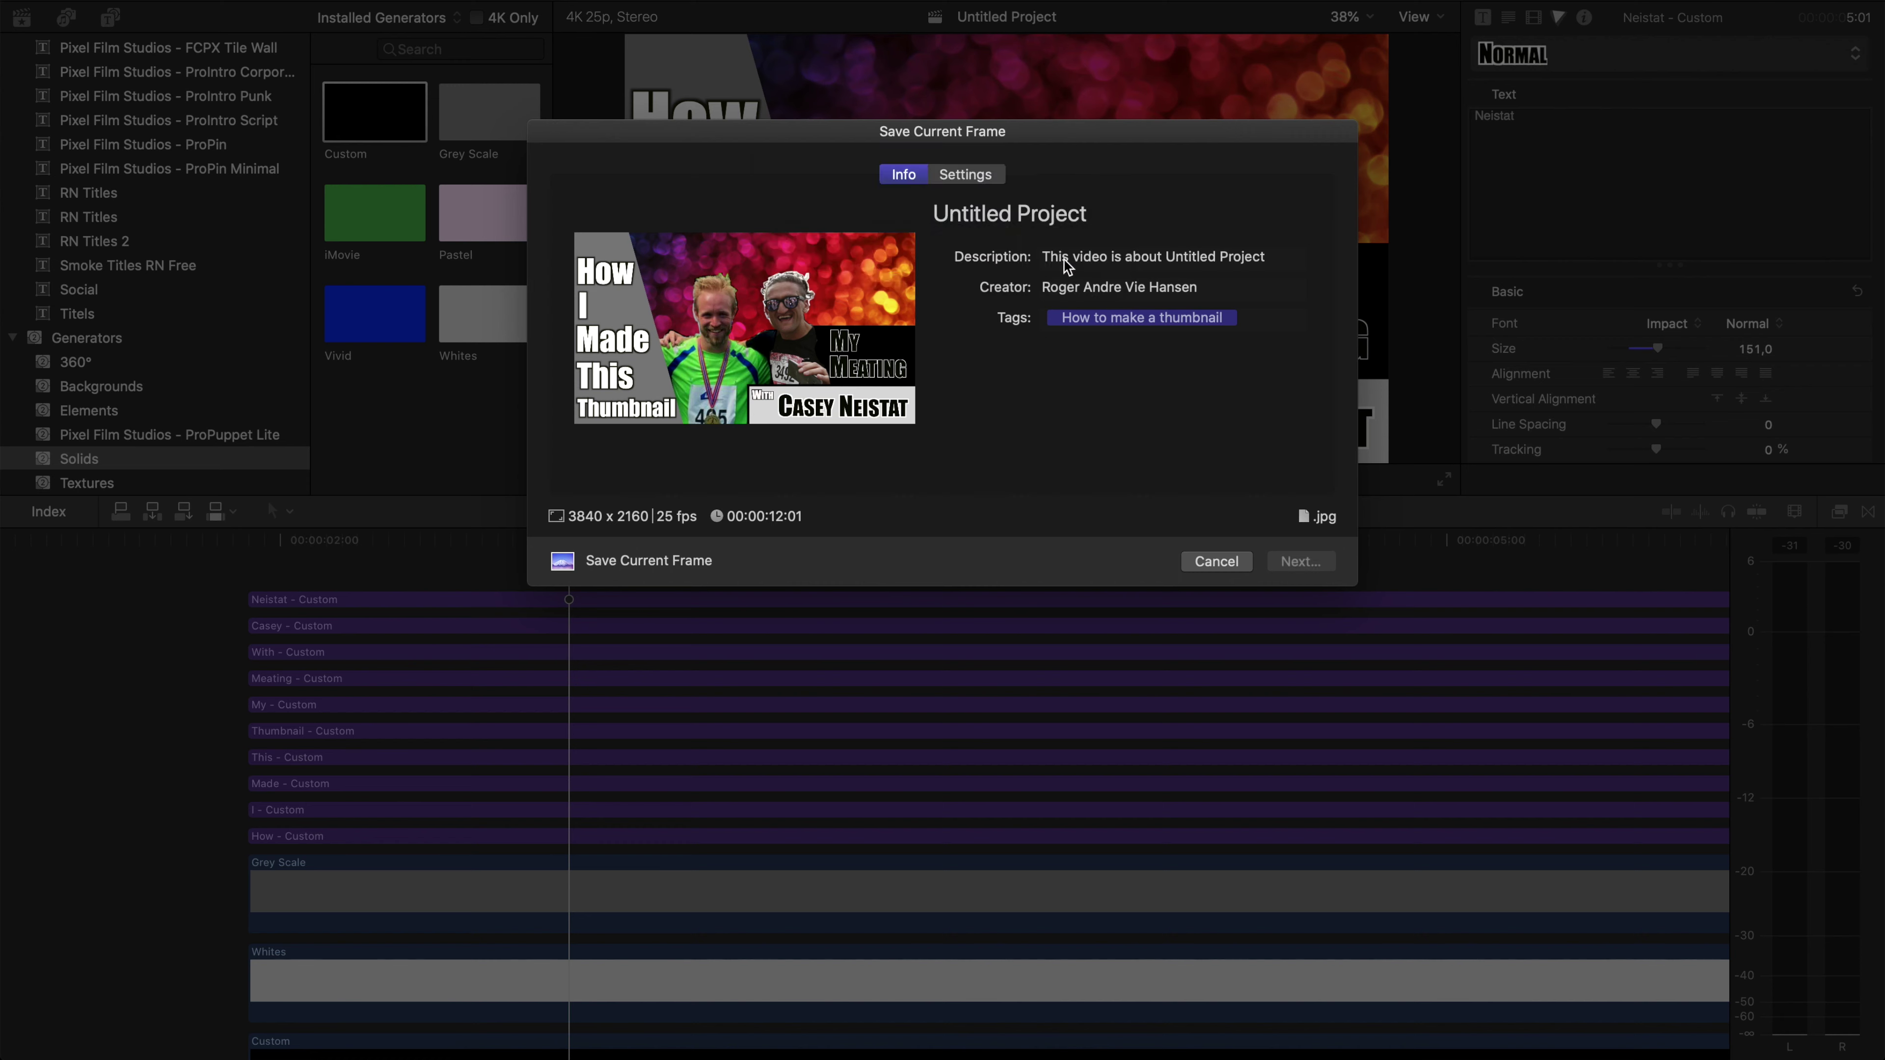